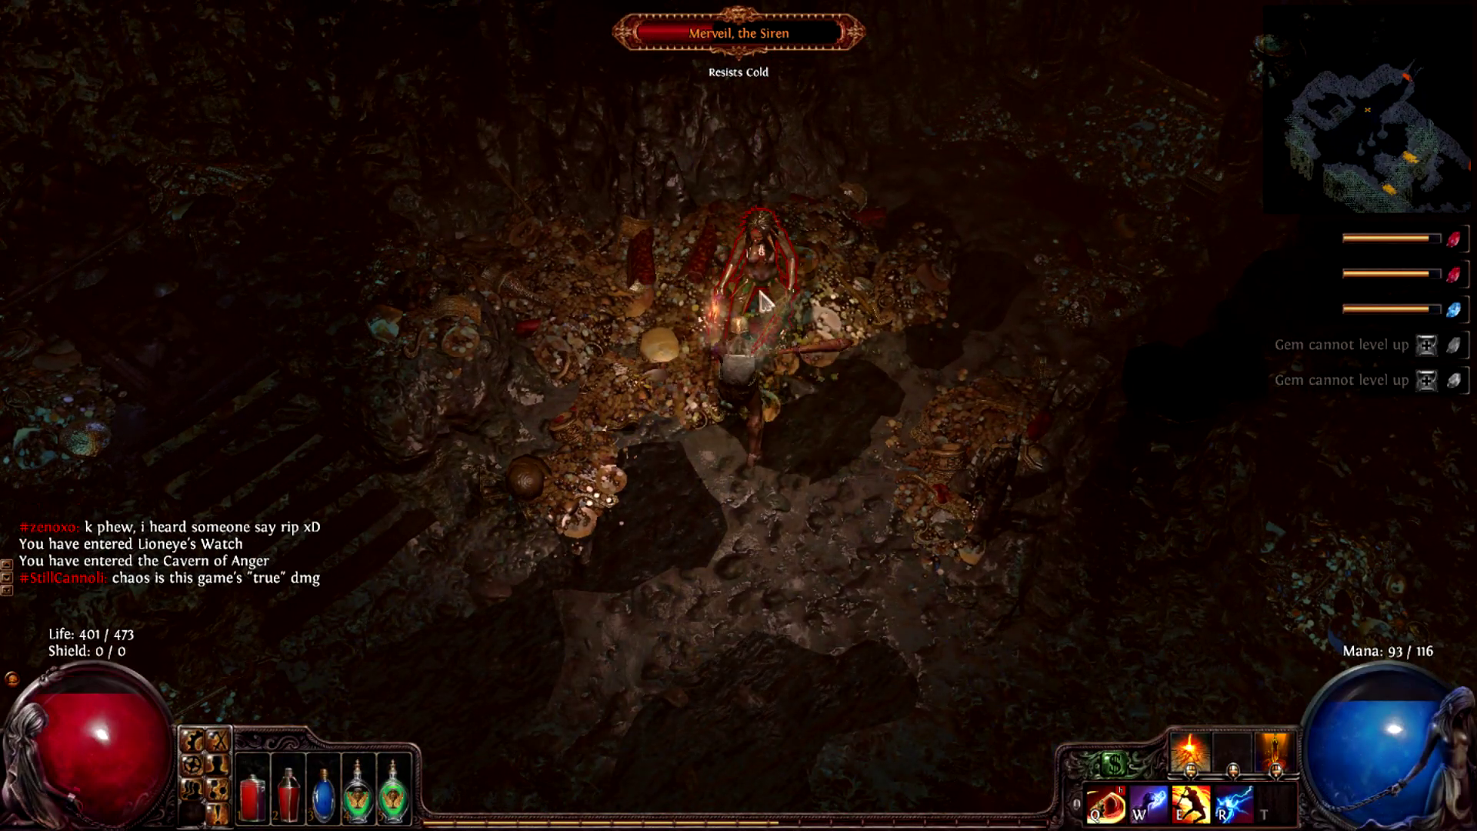
- Attack Merveil, the Siren, repeatedly until the fight is finished
{"action": "left_click", "coordinate": [760, 300]}
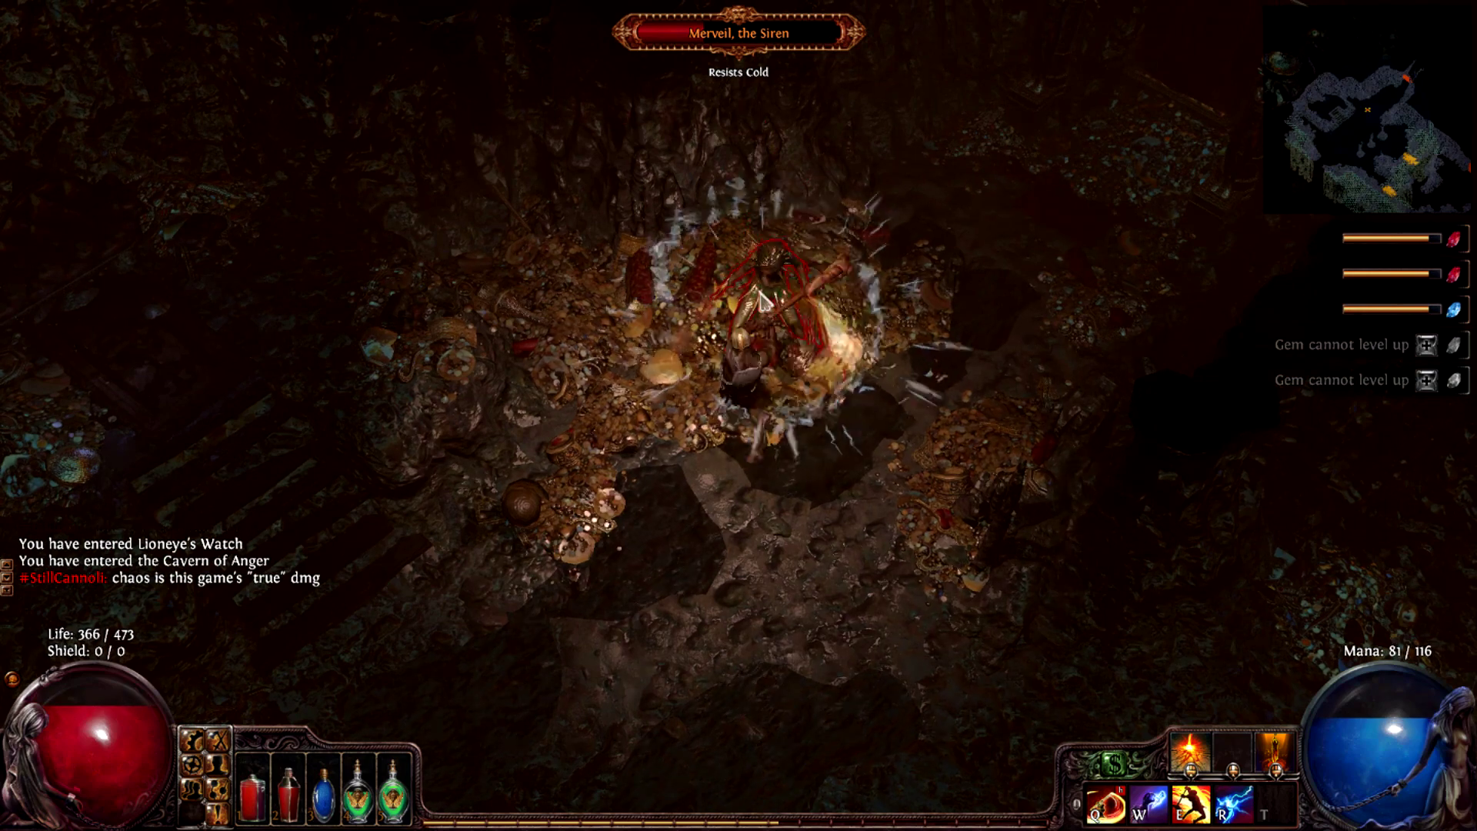
{"action": "left_click", "coordinate": [761, 302]}
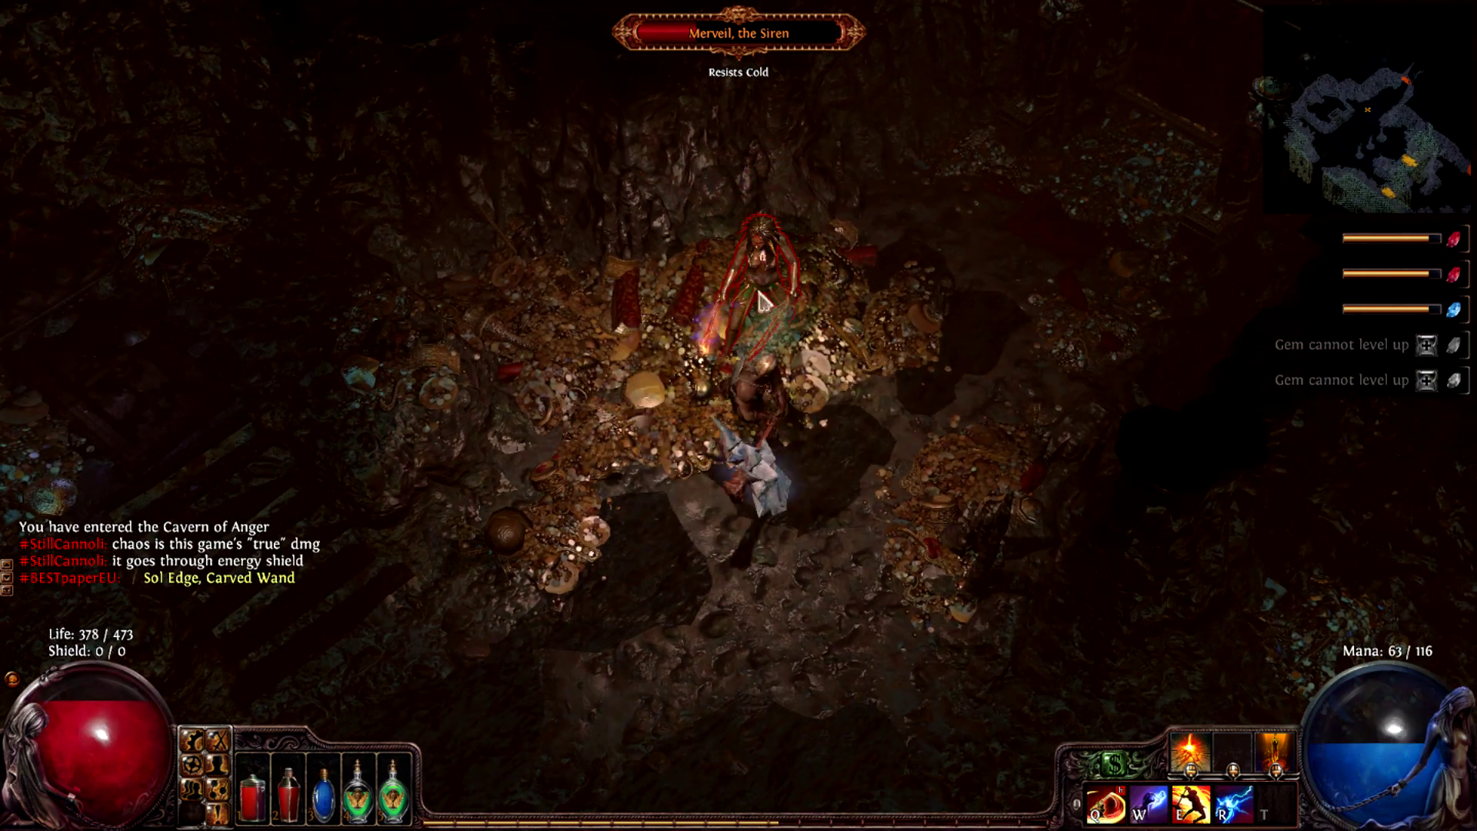
{"action": "left_click", "coordinate": [761, 301]}
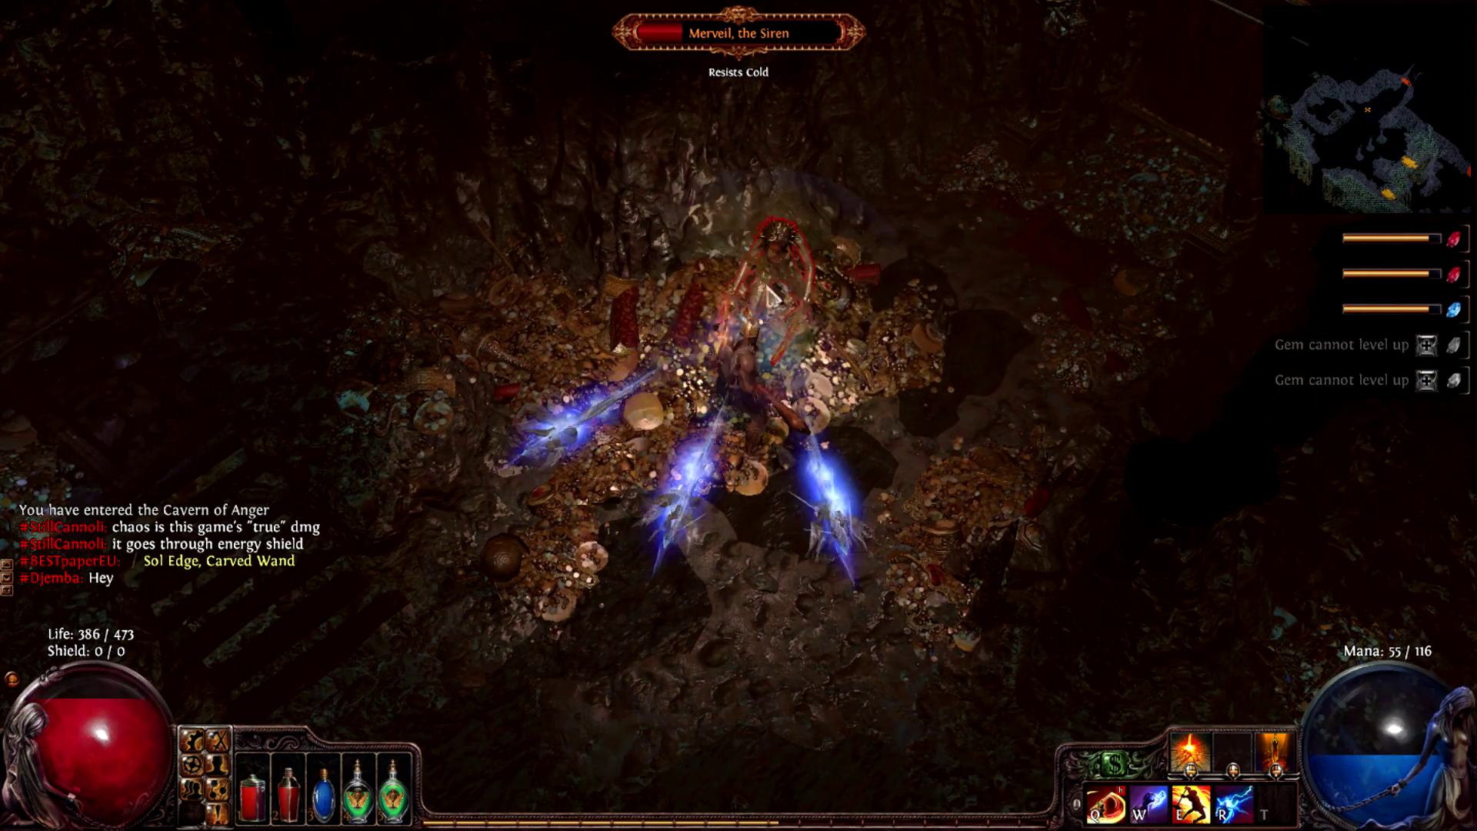
{"action": "left_click", "coordinate": [769, 297]}
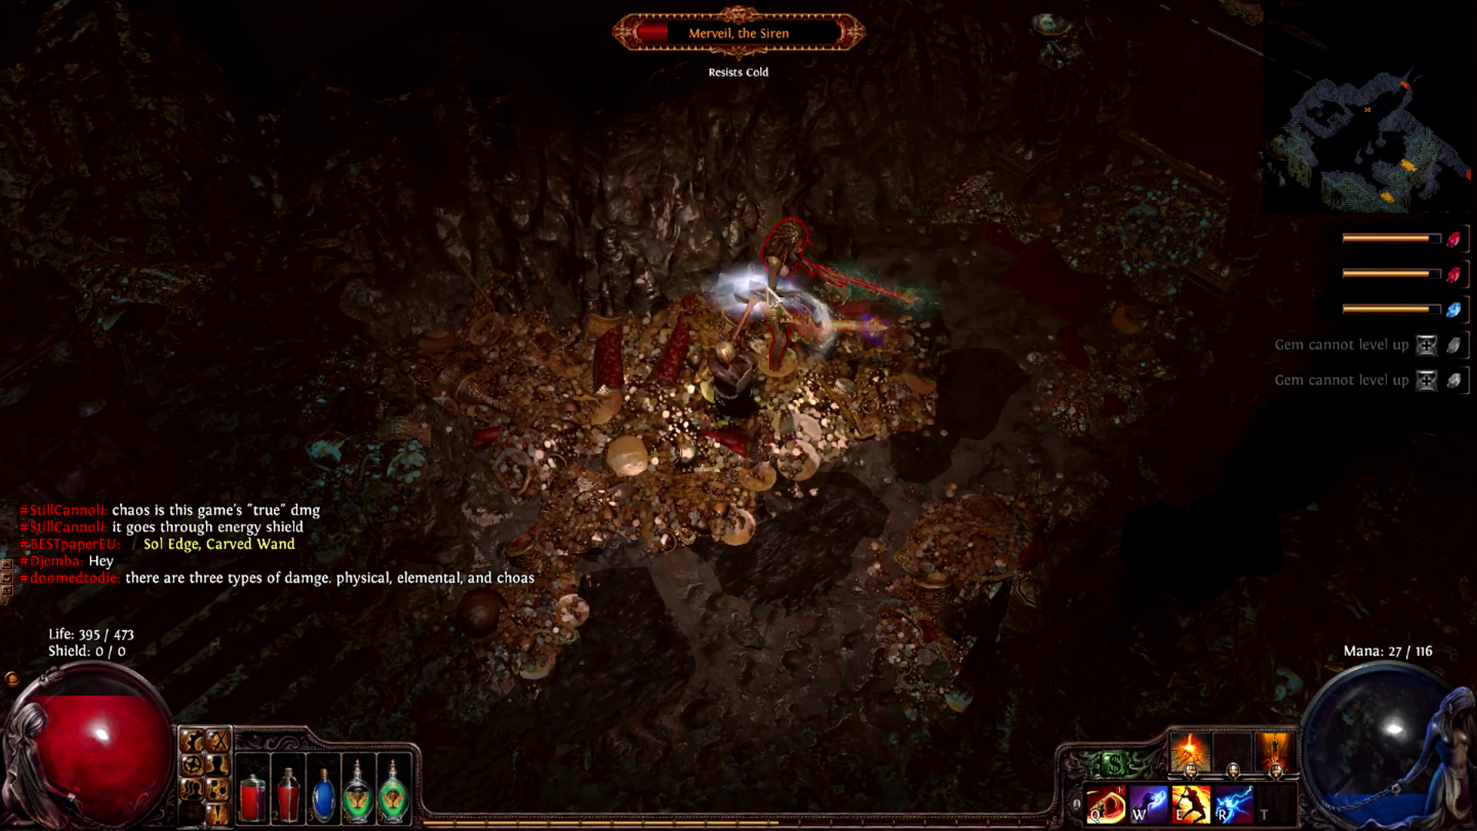
{"action": "left_click", "coordinate": [769, 296]}
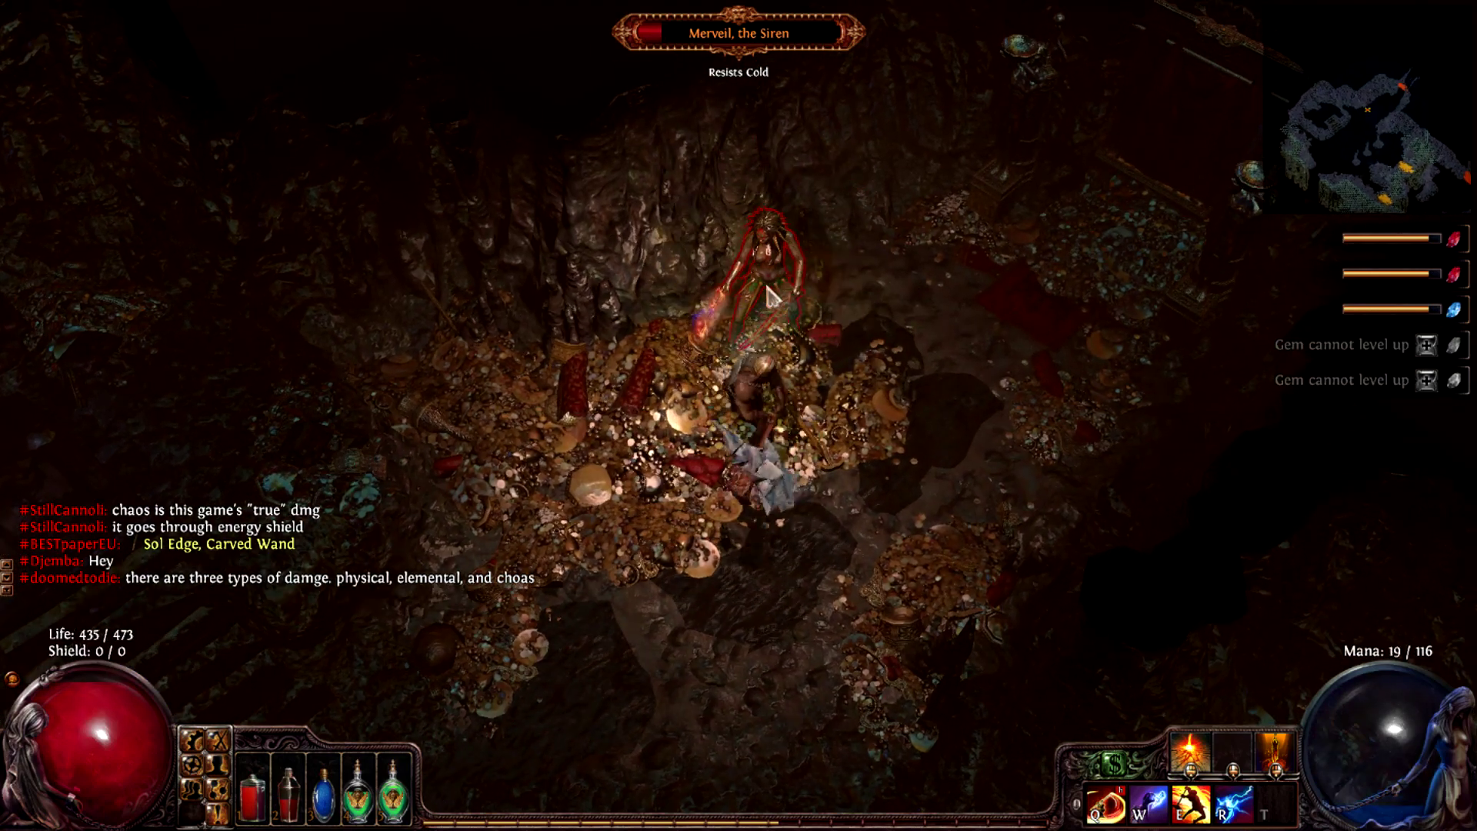
{"action": "left_click", "coordinate": [769, 296]}
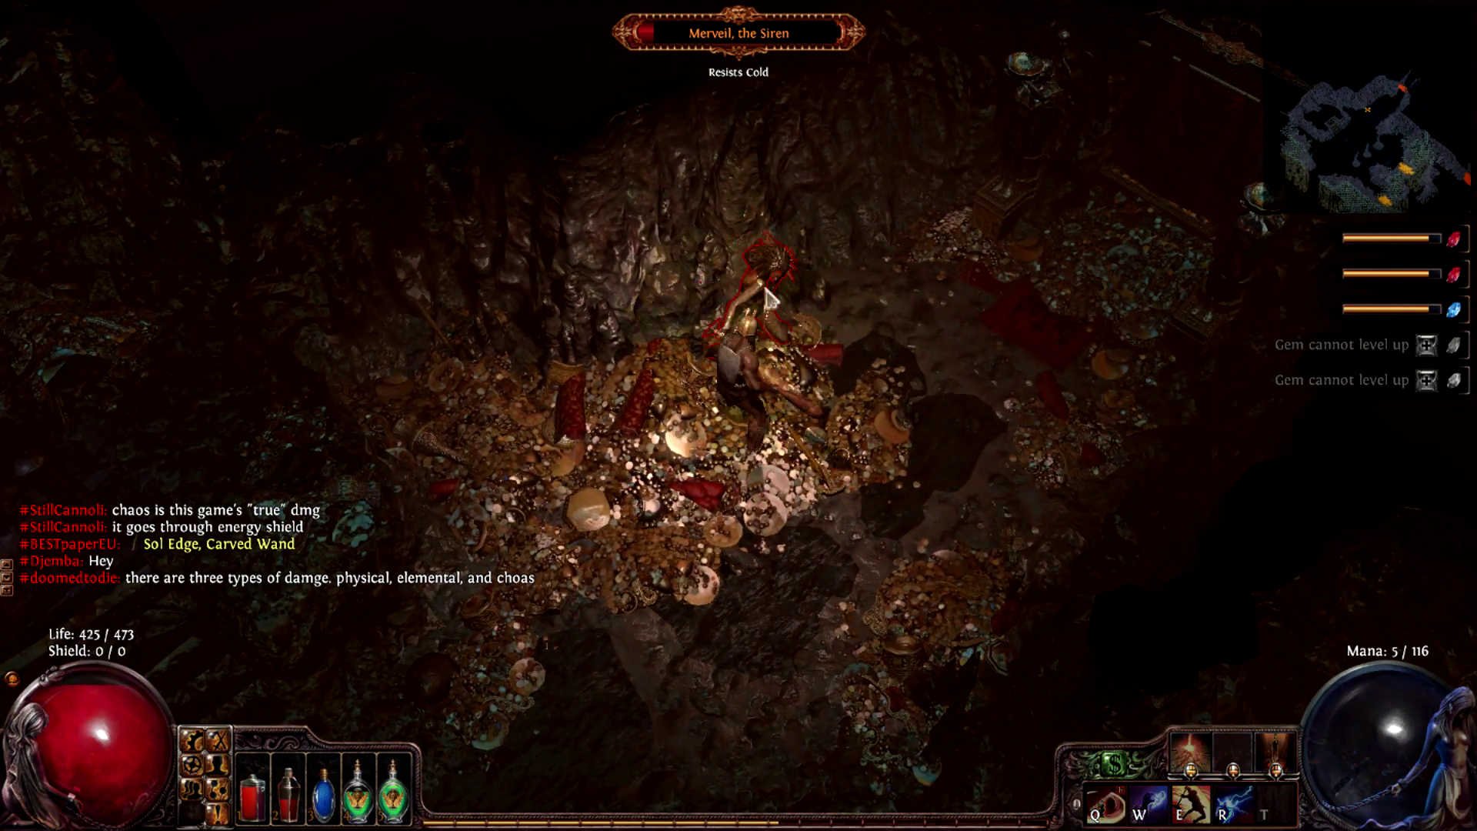
{"action": "left_click", "coordinate": [769, 296]}
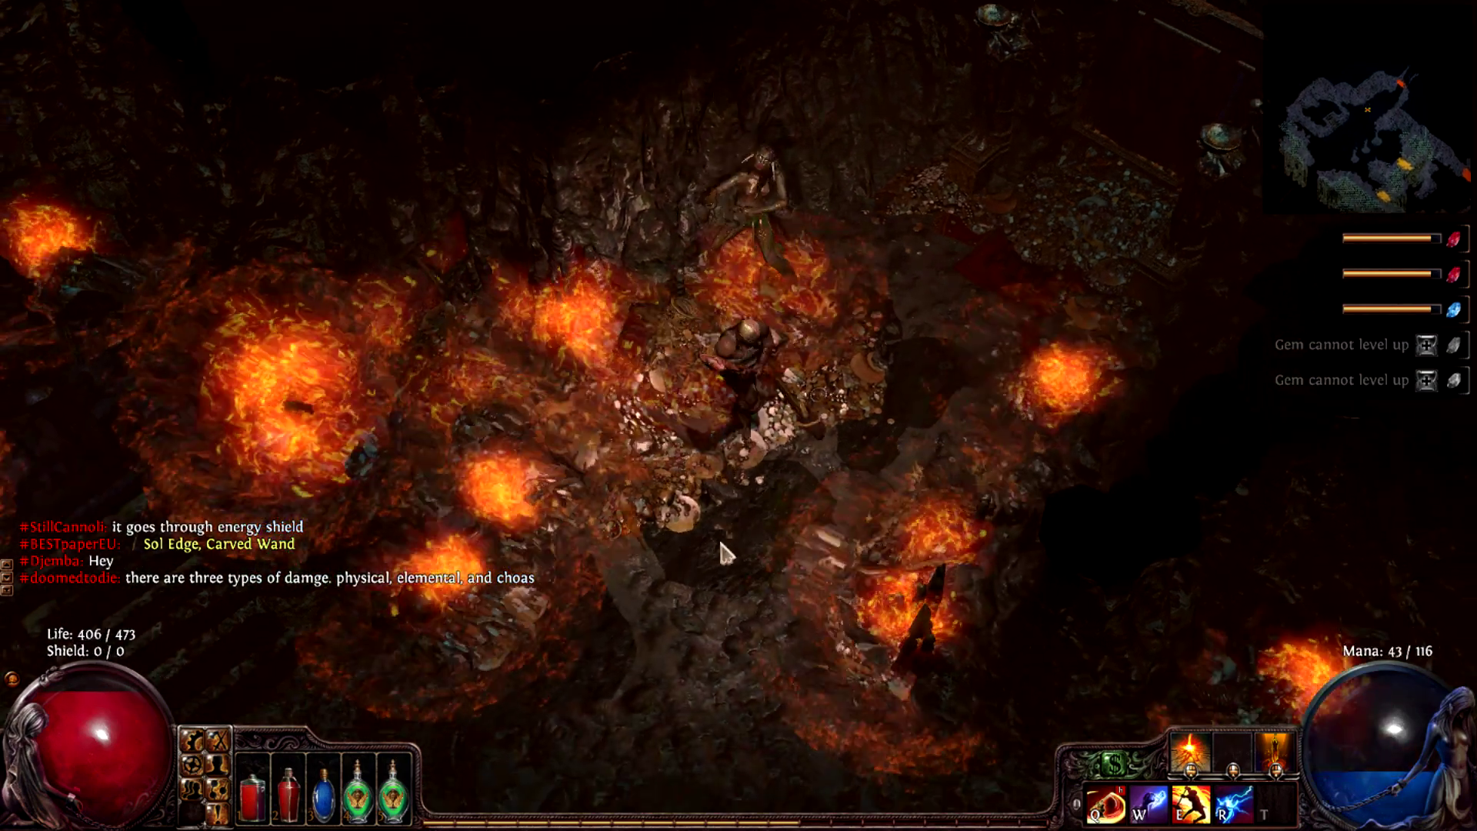
- Walk through the cave to the Cursed Spawn and kill it
{"action": "left_click", "coordinate": [717, 535]}
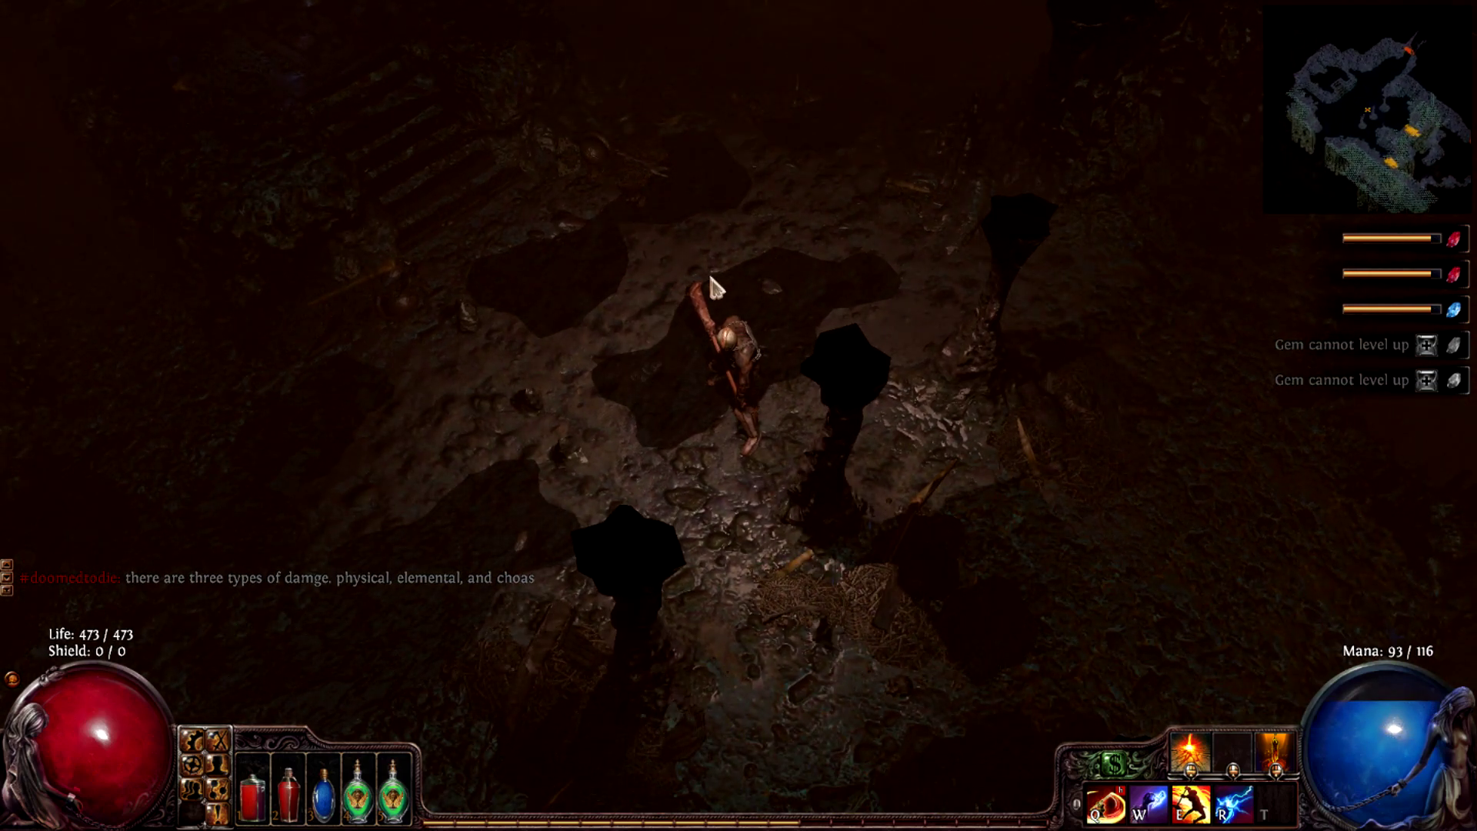
{"action": "left_click", "coordinate": [825, 39]}
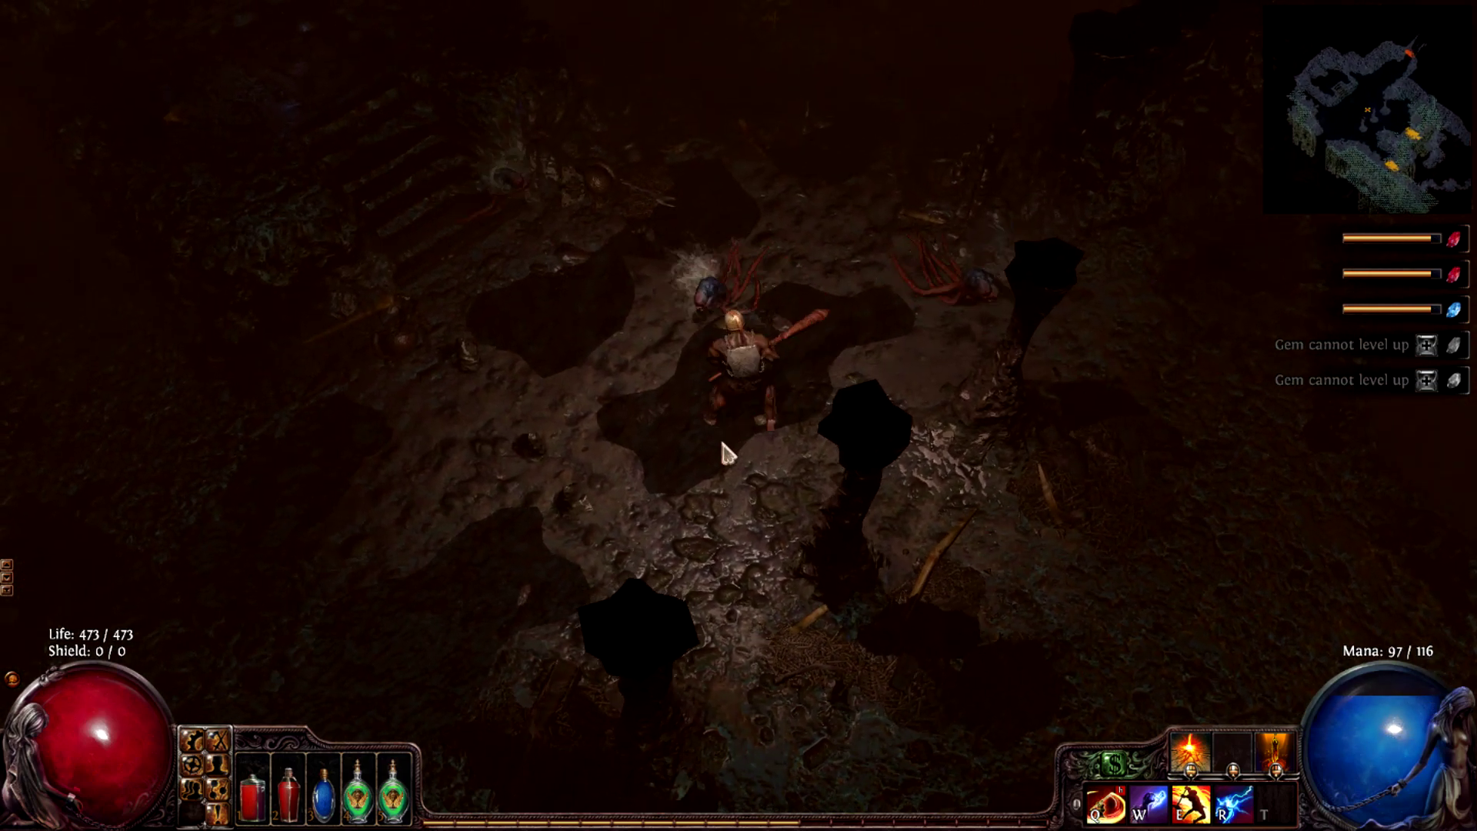
{"action": "left_click", "coordinate": [781, 524]}
{"action": "left_click", "coordinate": [706, 262]}
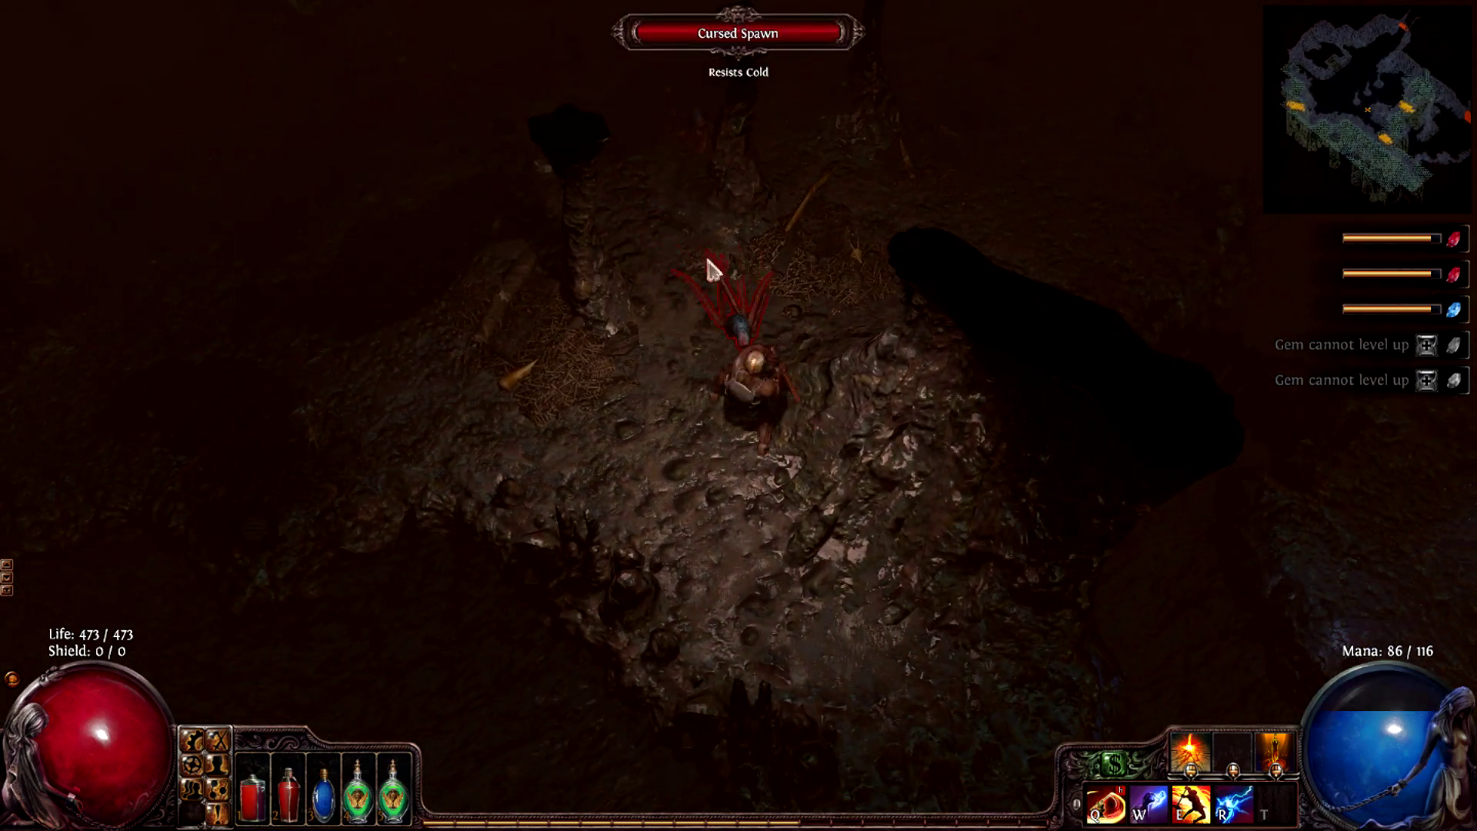
{"action": "left_click", "coordinate": [721, 266]}
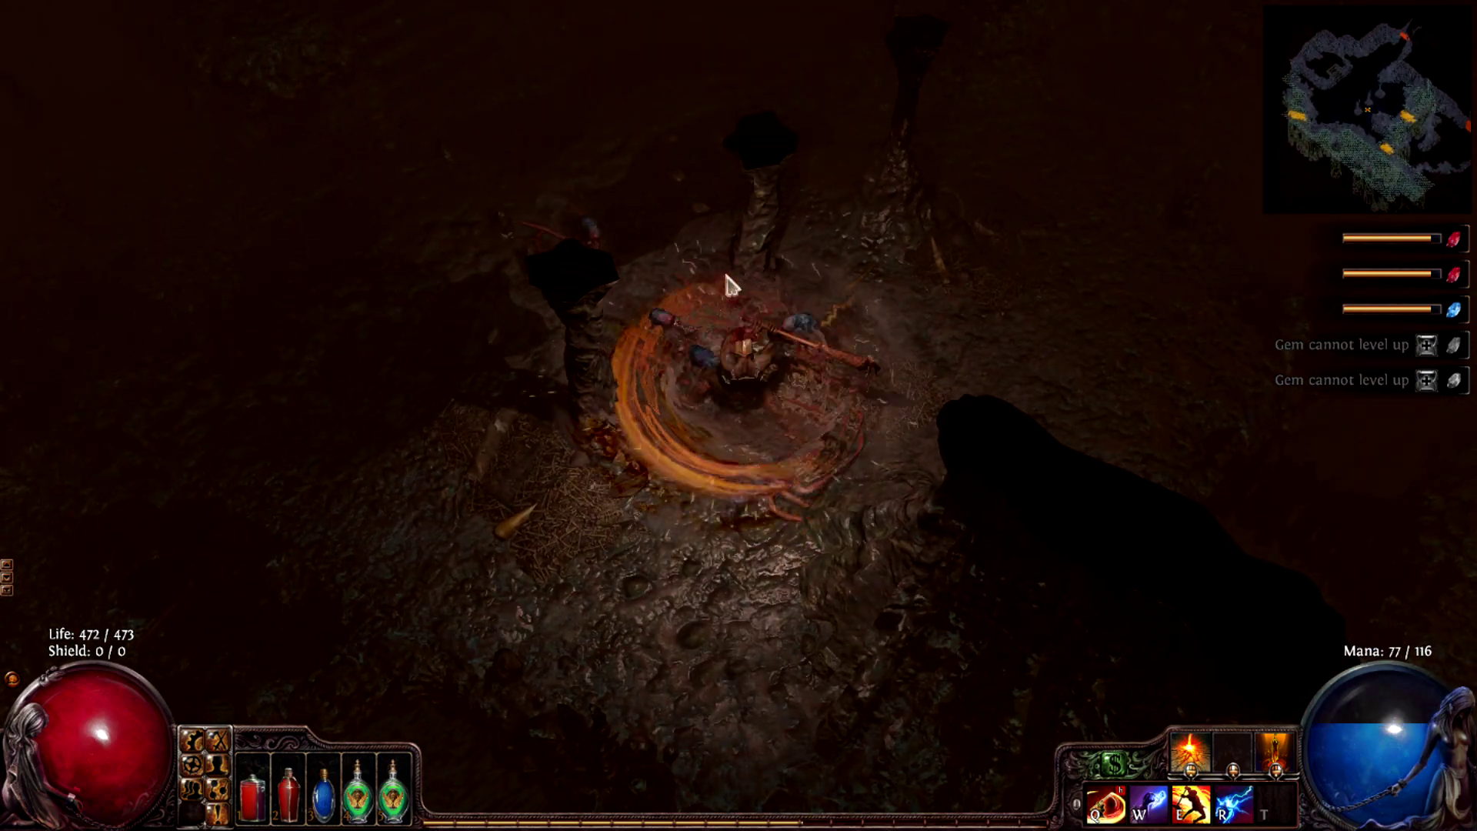
{"action": "left_click", "coordinate": [723, 273]}
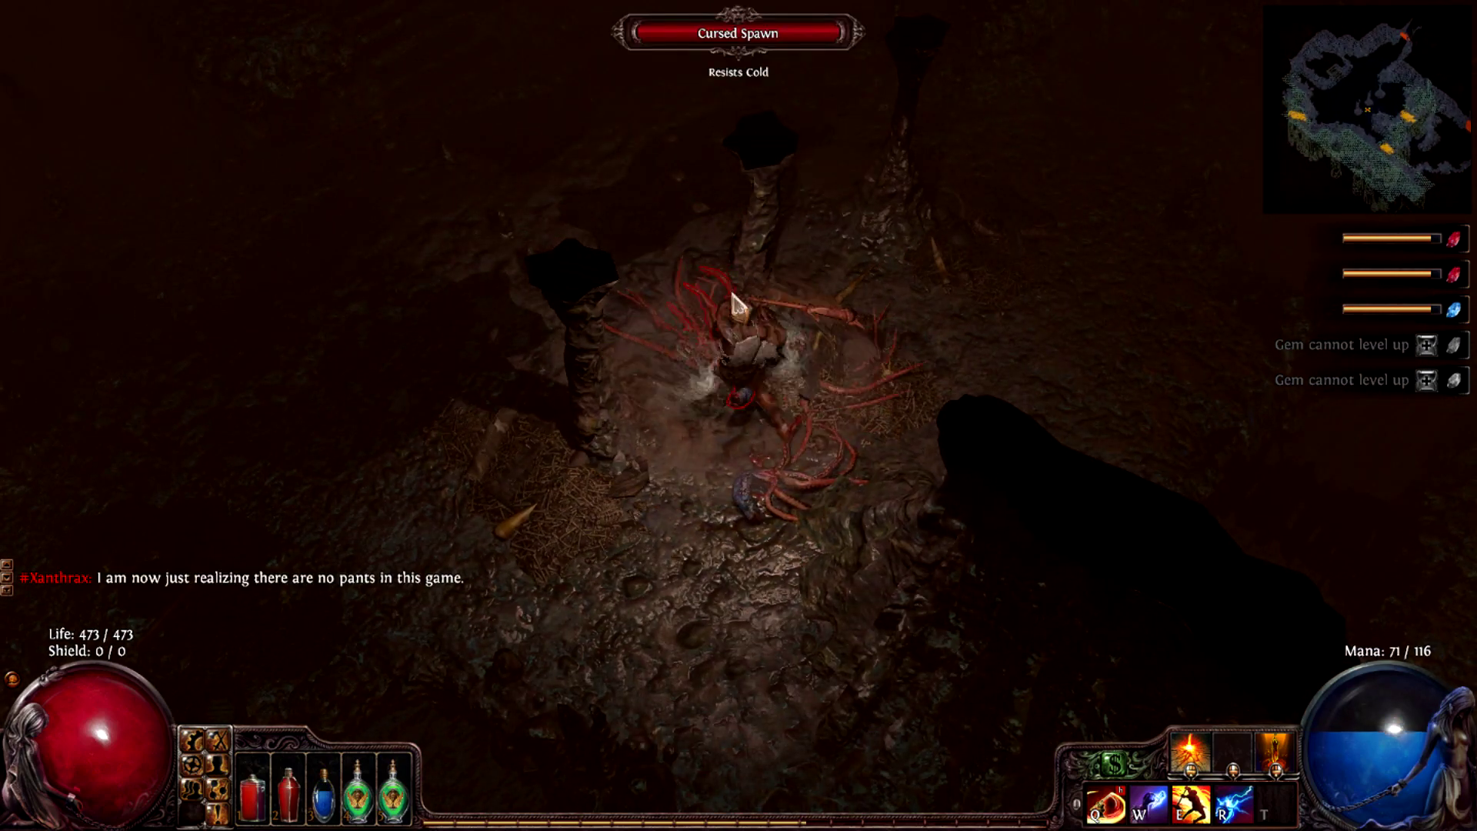
{"action": "left_click", "coordinate": [735, 304]}
{"action": "left_click", "coordinate": [970, 351]}
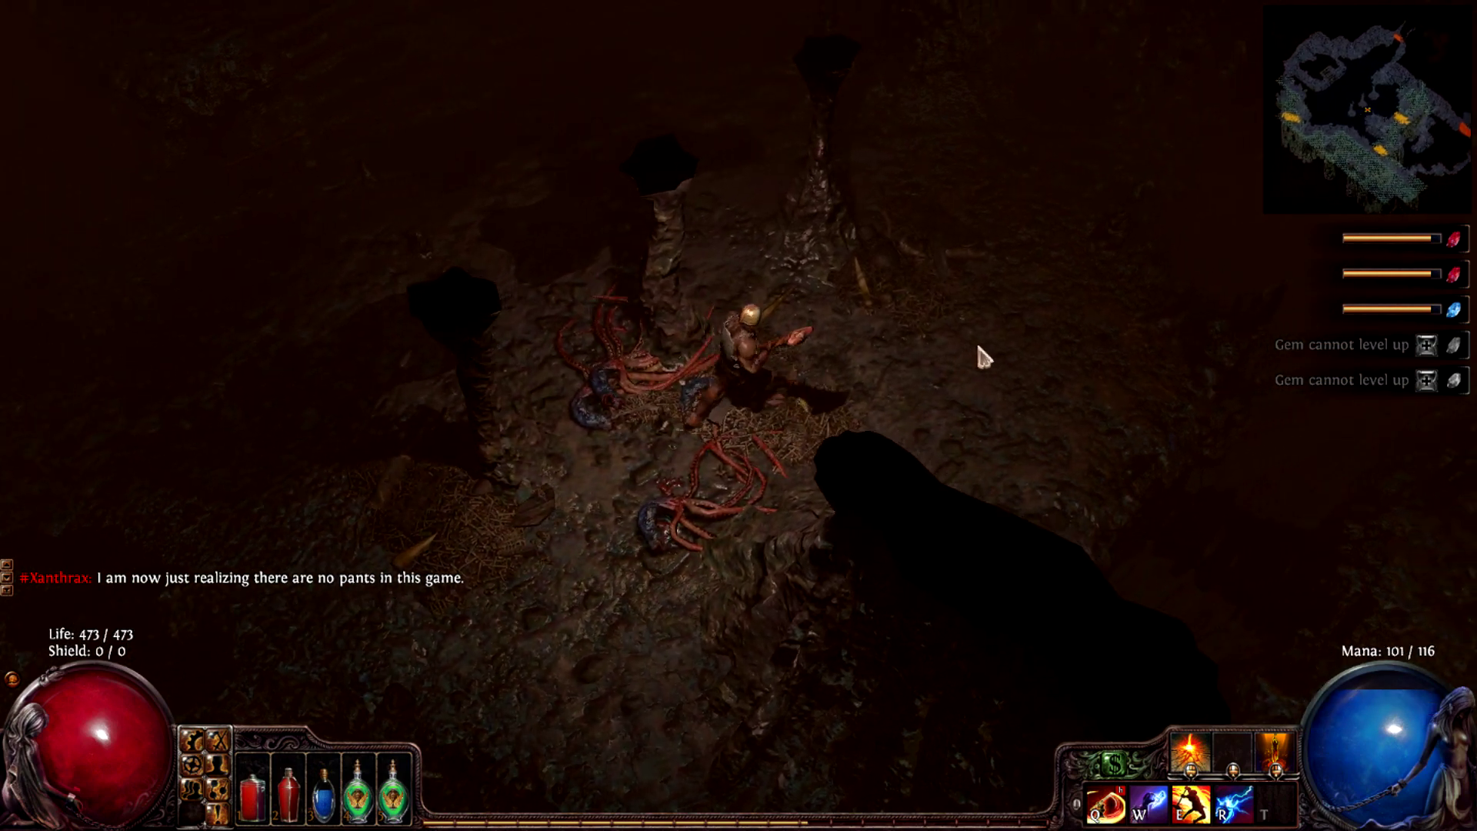
{"action": "key", "text": "i"}
{"action": "right_click", "coordinate": [995, 484]}
{"action": "key", "text": "i"}
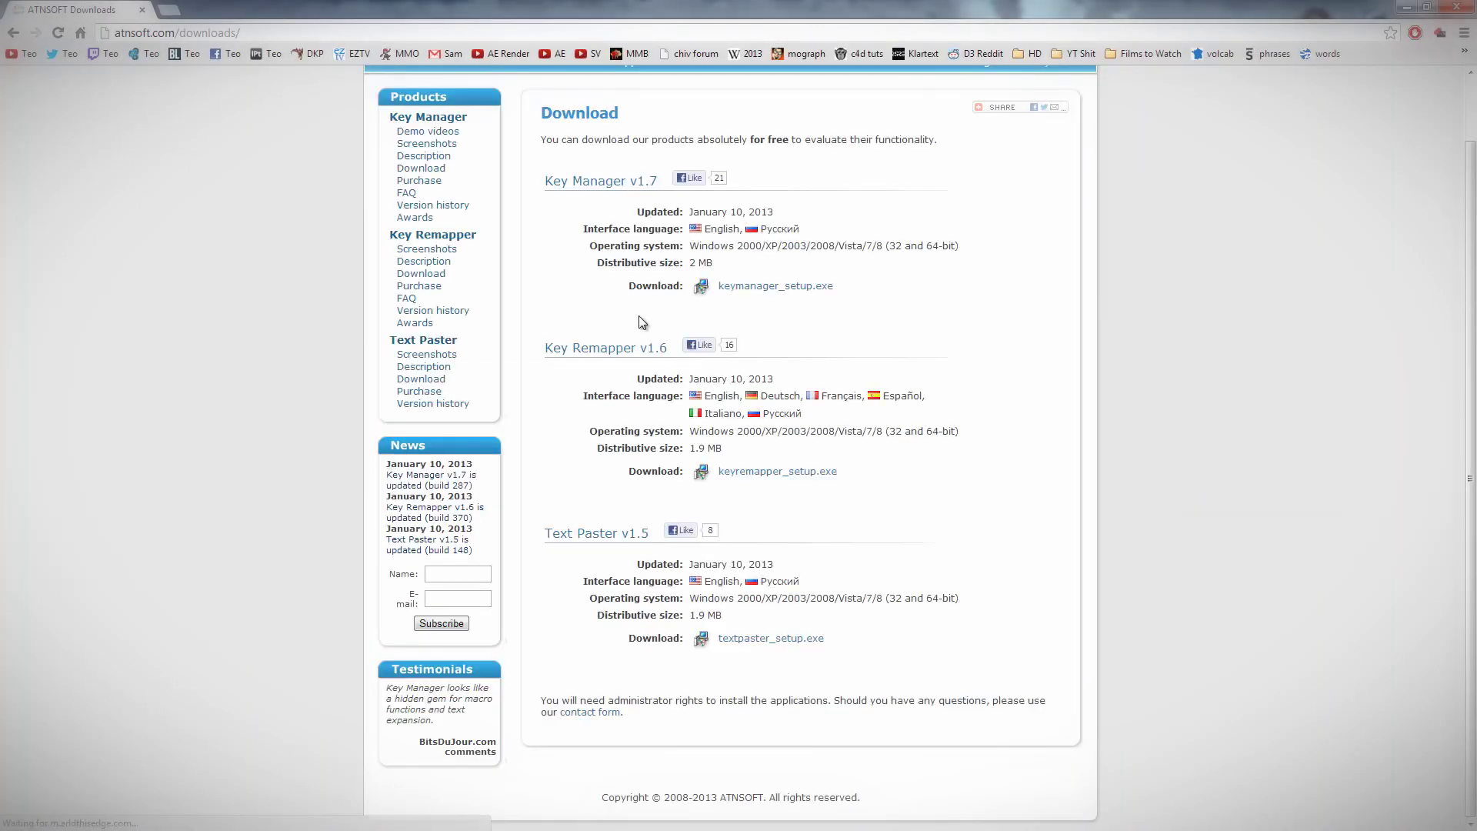
- Download keyremapper_setup.exe for Key Remapper v1.6 and open the downloaded file
{"action": "left_click", "coordinate": [800, 475]}
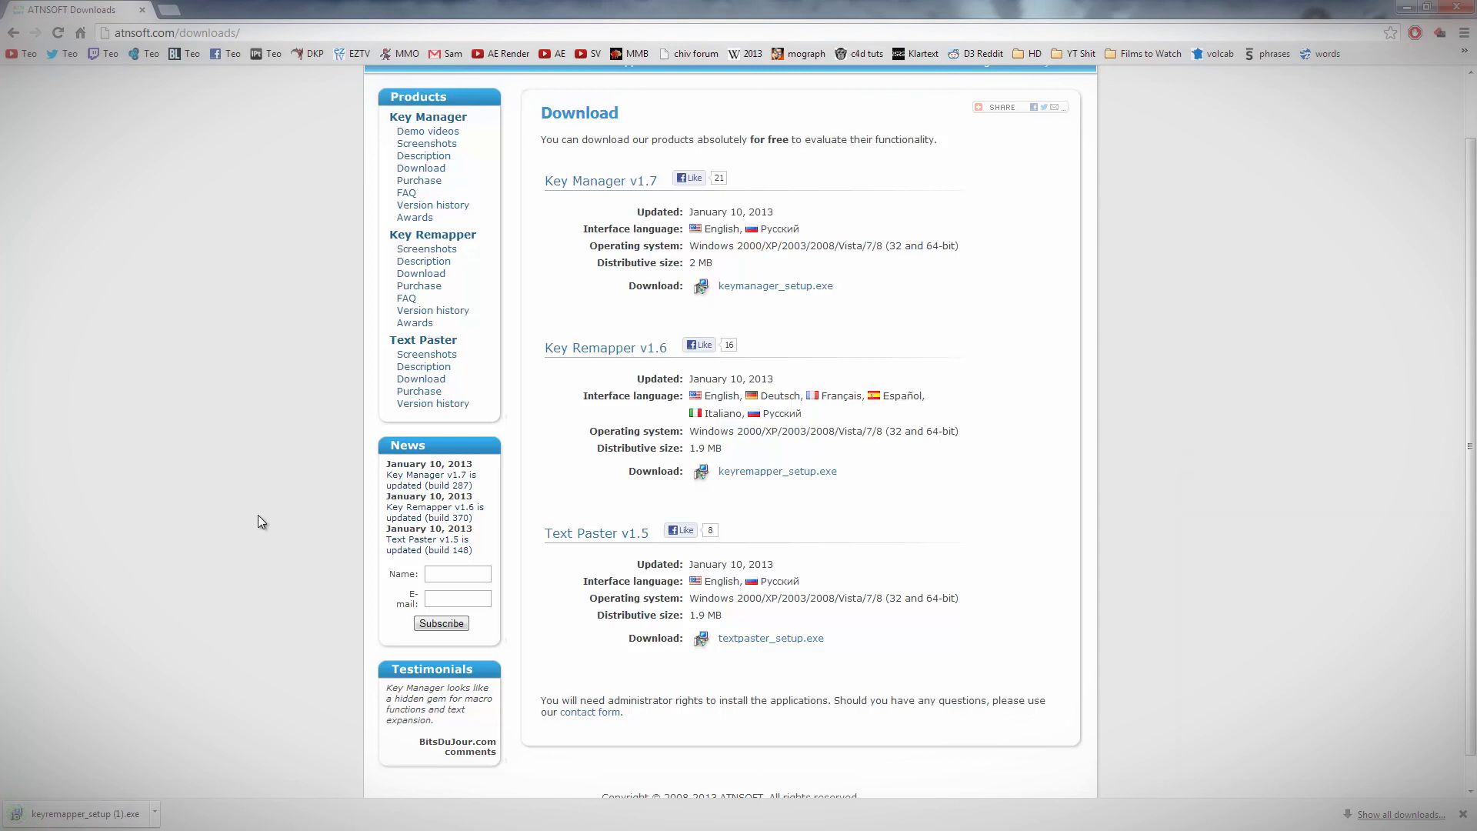
{"action": "left_click", "coordinate": [116, 821]}
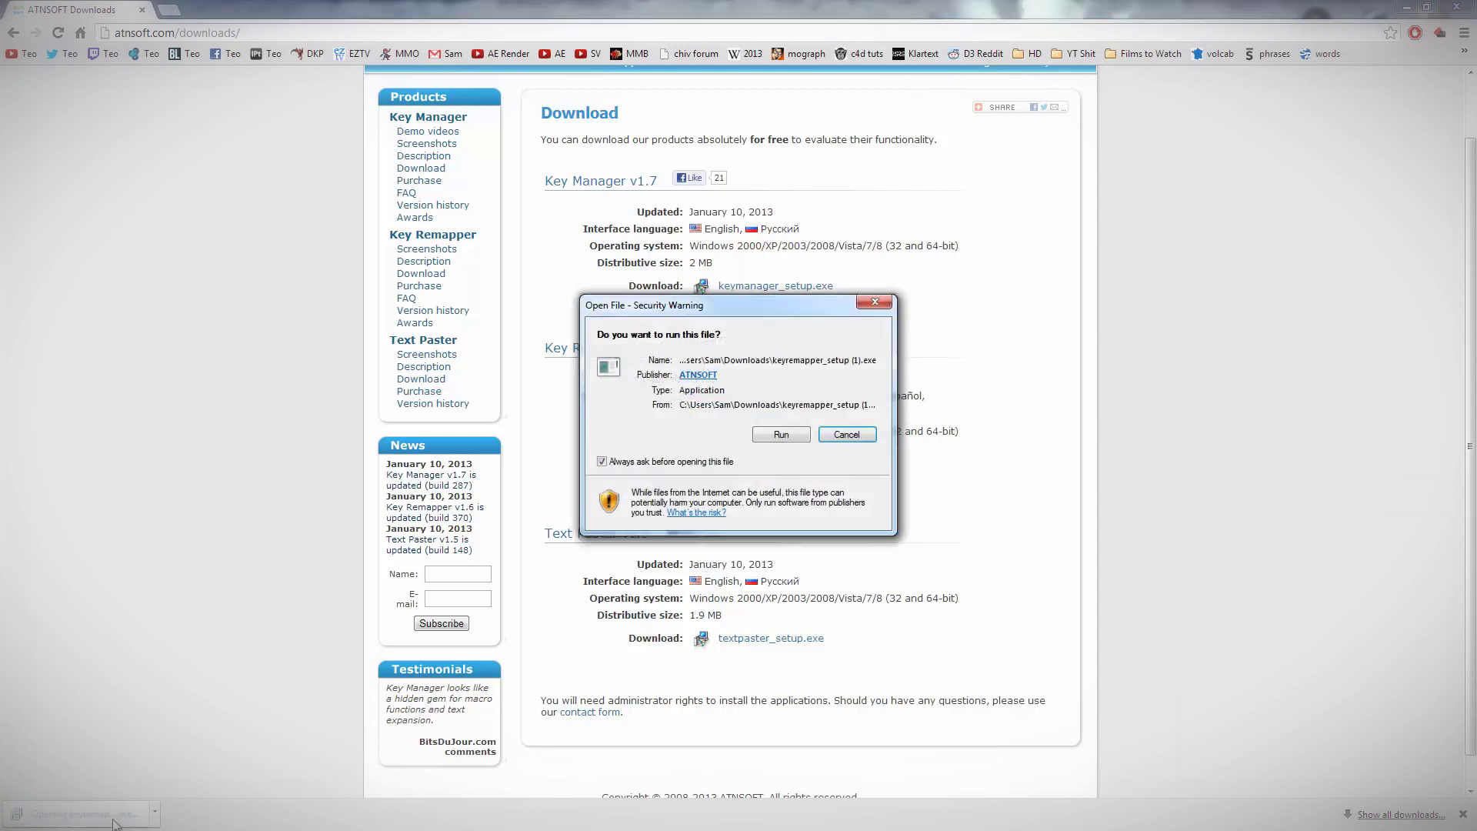
- Run the installer, allowing its changes and keeping English as the setup language
{"action": "left_click", "coordinate": [775, 440]}
{"action": "left_click", "coordinate": [803, 436]}
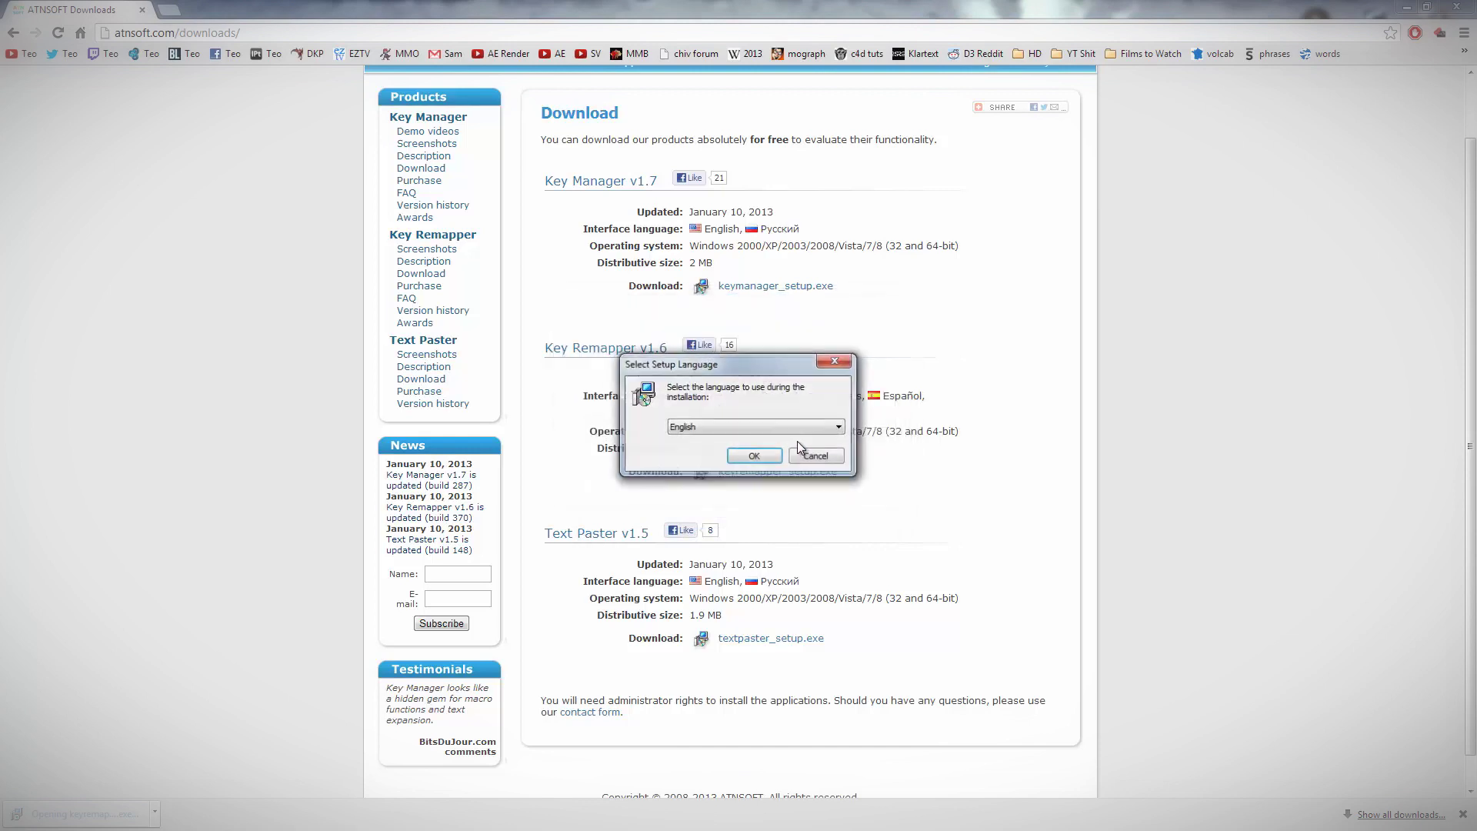
{"action": "left_click", "coordinate": [768, 456]}
{"action": "left_click", "coordinate": [826, 545]}
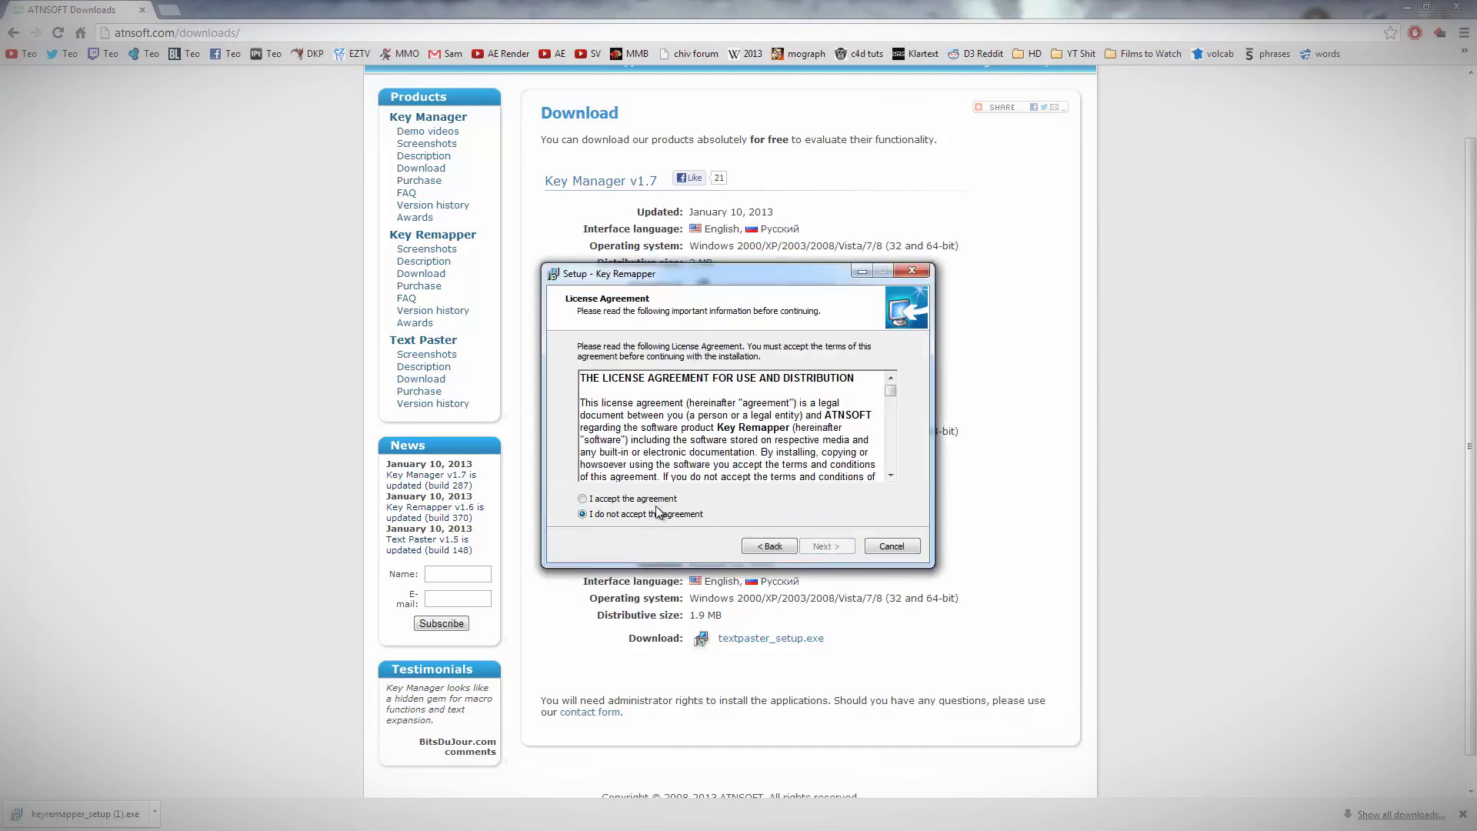
- Accept the license, keep the default location and Start Menu folder, then cancel the installation
{"action": "left_click", "coordinate": [597, 499]}
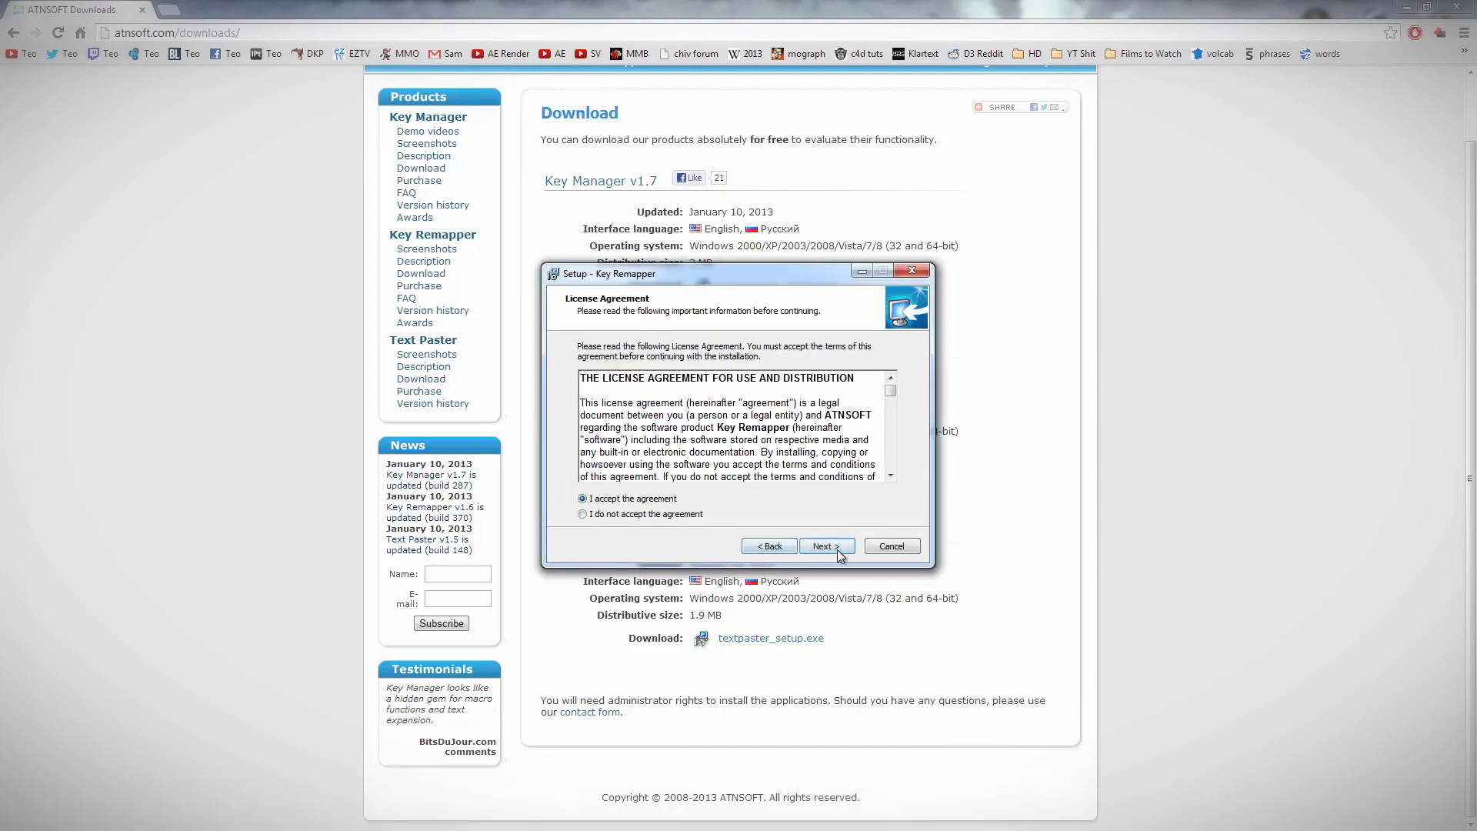
{"action": "left_click", "coordinate": [825, 546]}
{"action": "left_click", "coordinate": [824, 546]}
{"action": "left_click", "coordinate": [825, 546]}
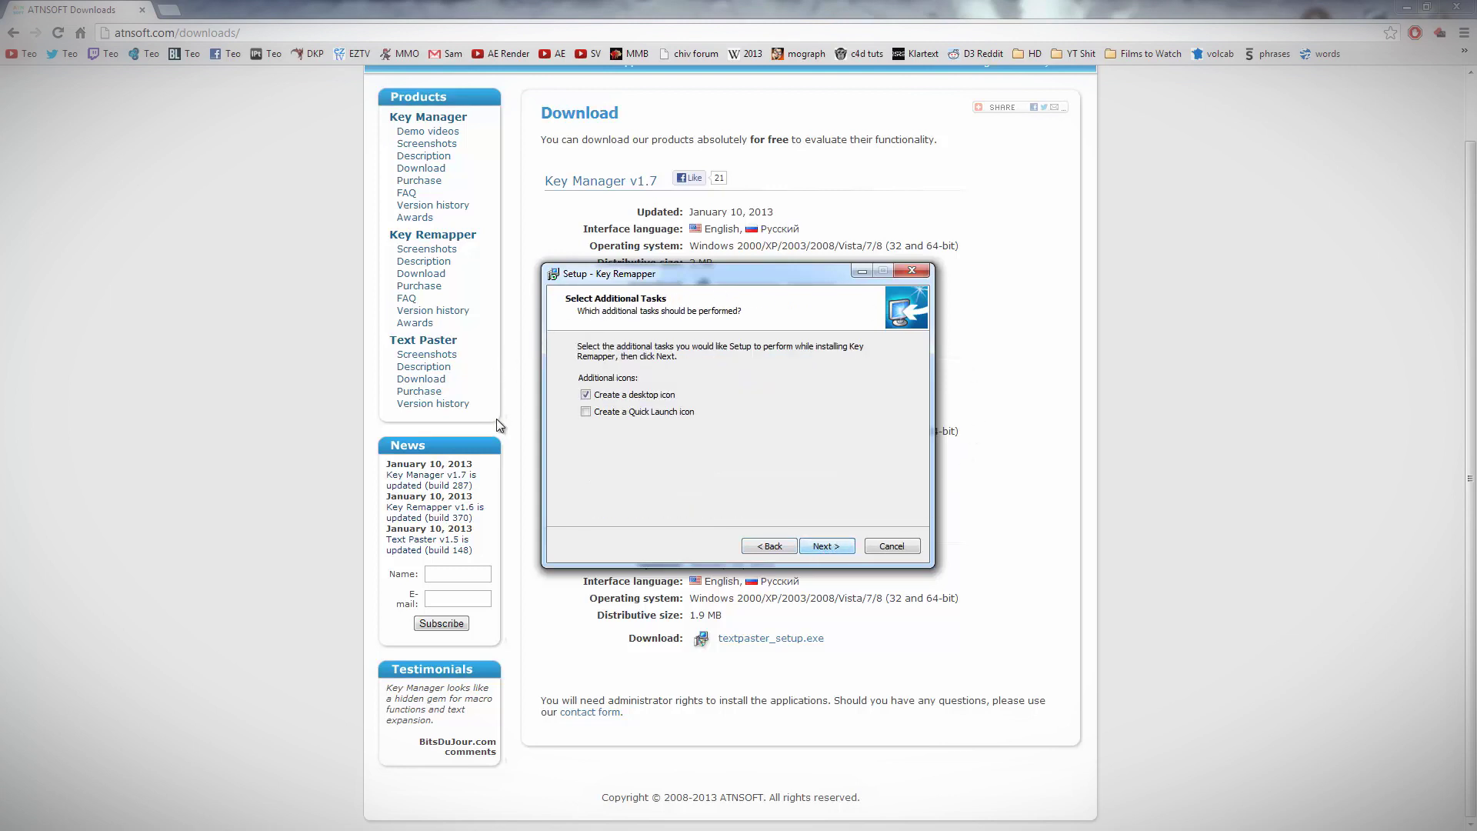
{"action": "left_click", "coordinate": [891, 546]}
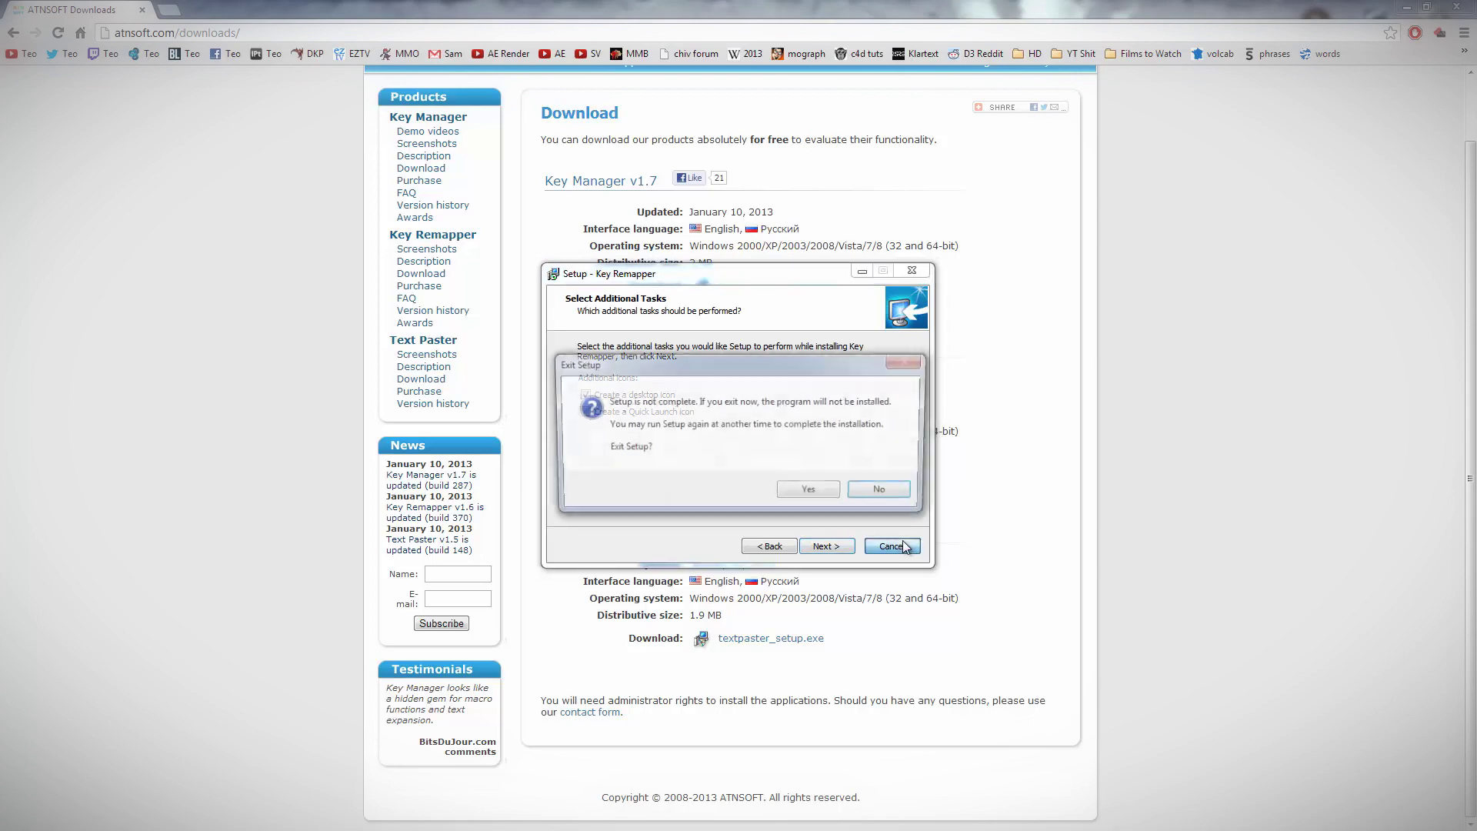
{"action": "left_click", "coordinate": [805, 499]}
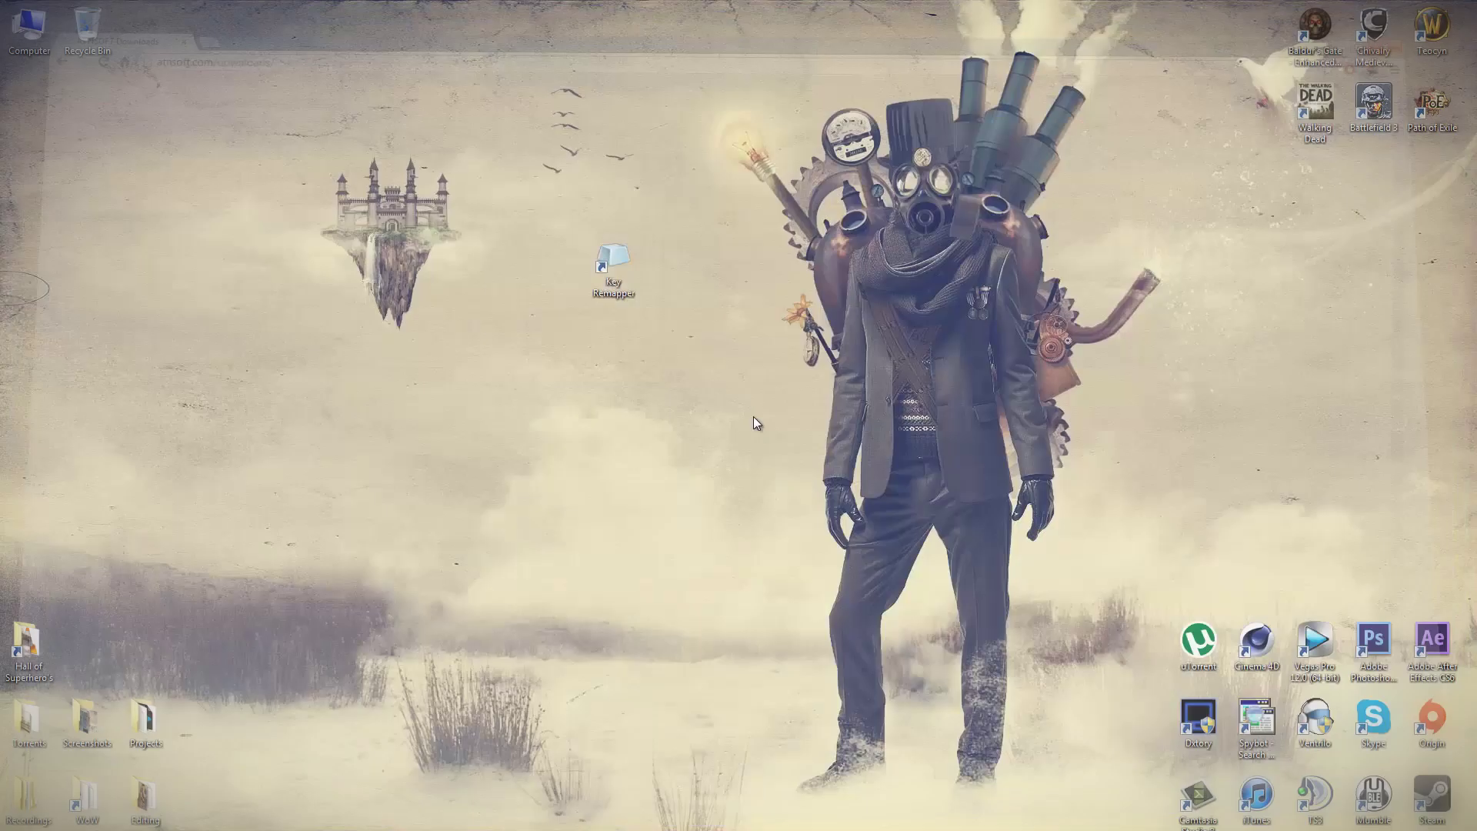
- Launch Key Remapper from its desktop shortcut and open the Mouse Middle Button rule
{"action": "double_click", "coordinate": [613, 265]}
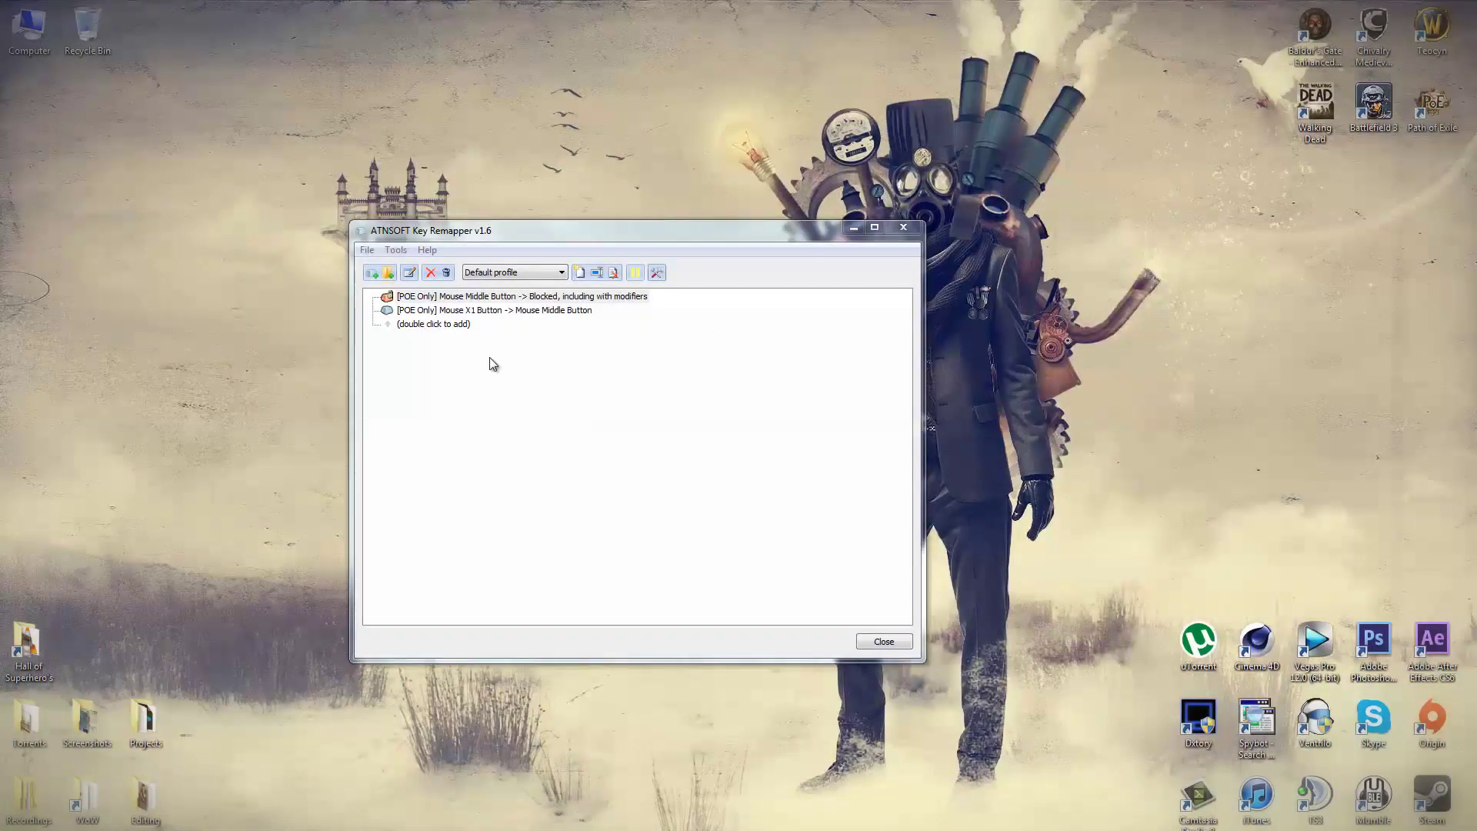
{"action": "double_click", "coordinate": [483, 298]}
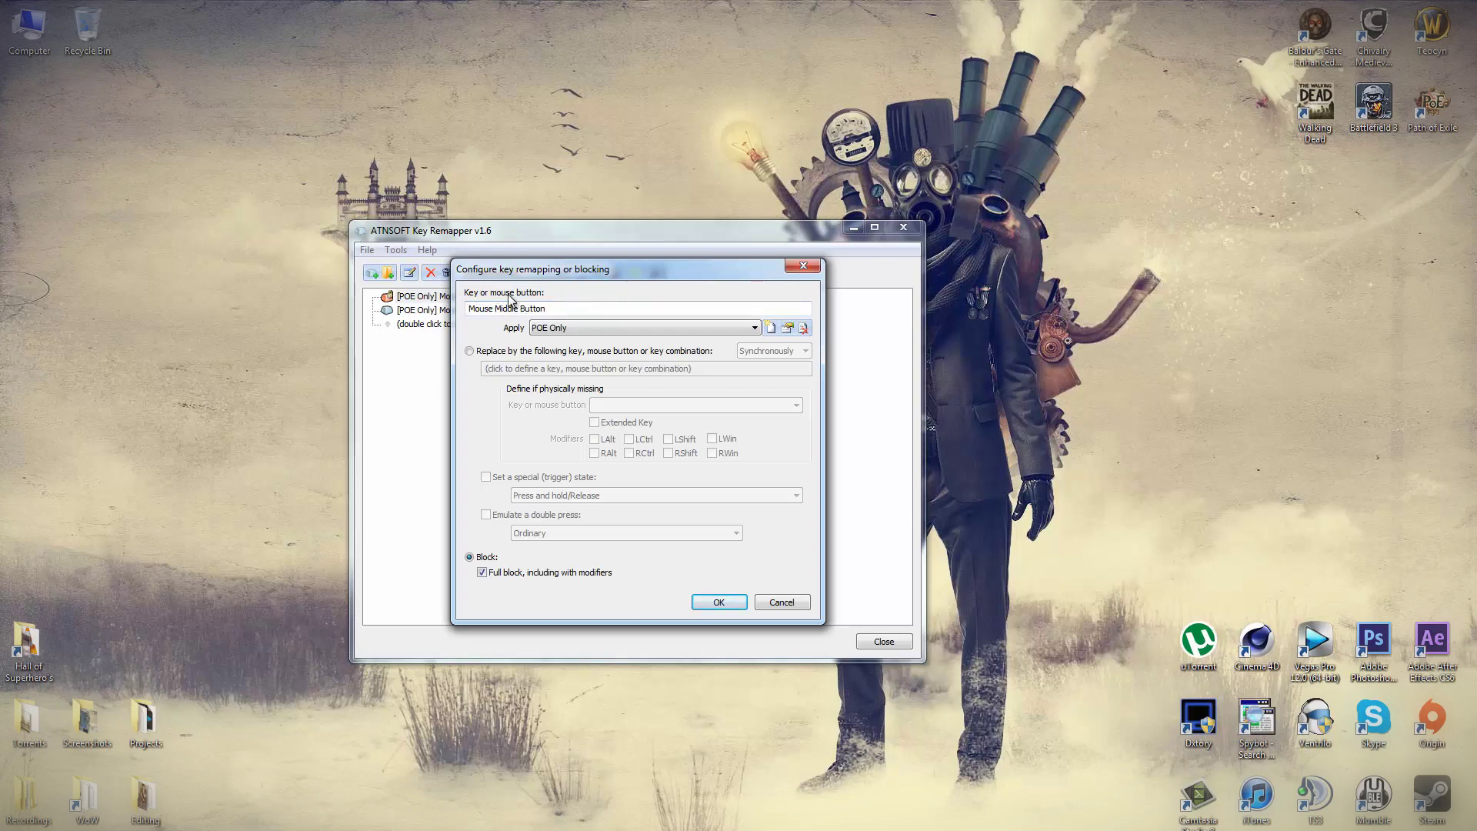
- Change the middle-button rule's Apply scope to Everywhere
{"action": "left_click", "coordinate": [604, 333]}
{"action": "left_click", "coordinate": [608, 344]}
{"action": "left_click", "coordinate": [593, 332]}
{"action": "left_click", "coordinate": [593, 332]}
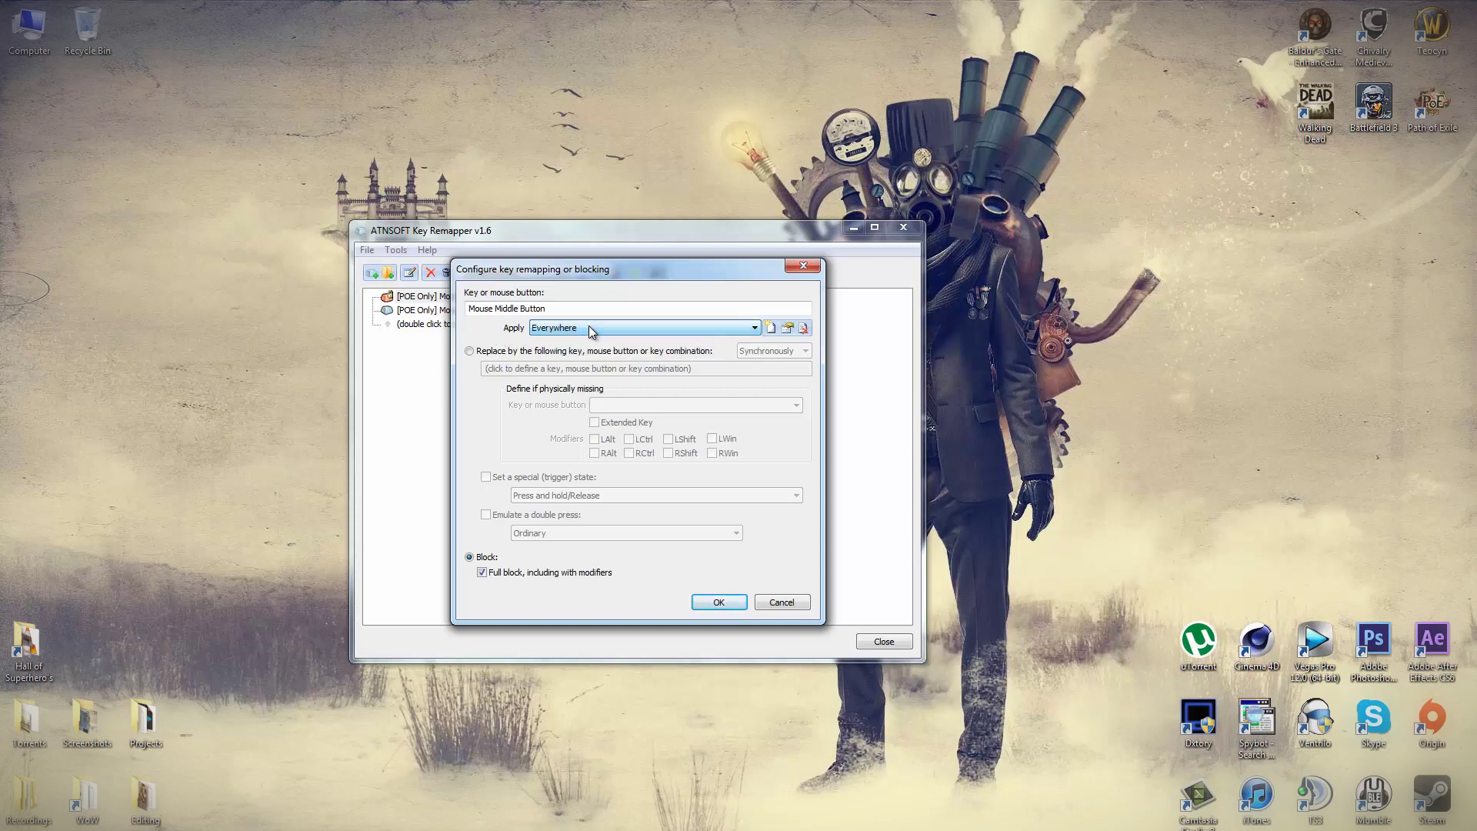
- Restore the rule's scope to POE Only and open the POE Only exception editor
{"action": "left_click", "coordinate": [741, 331]}
{"action": "left_click", "coordinate": [711, 355]}
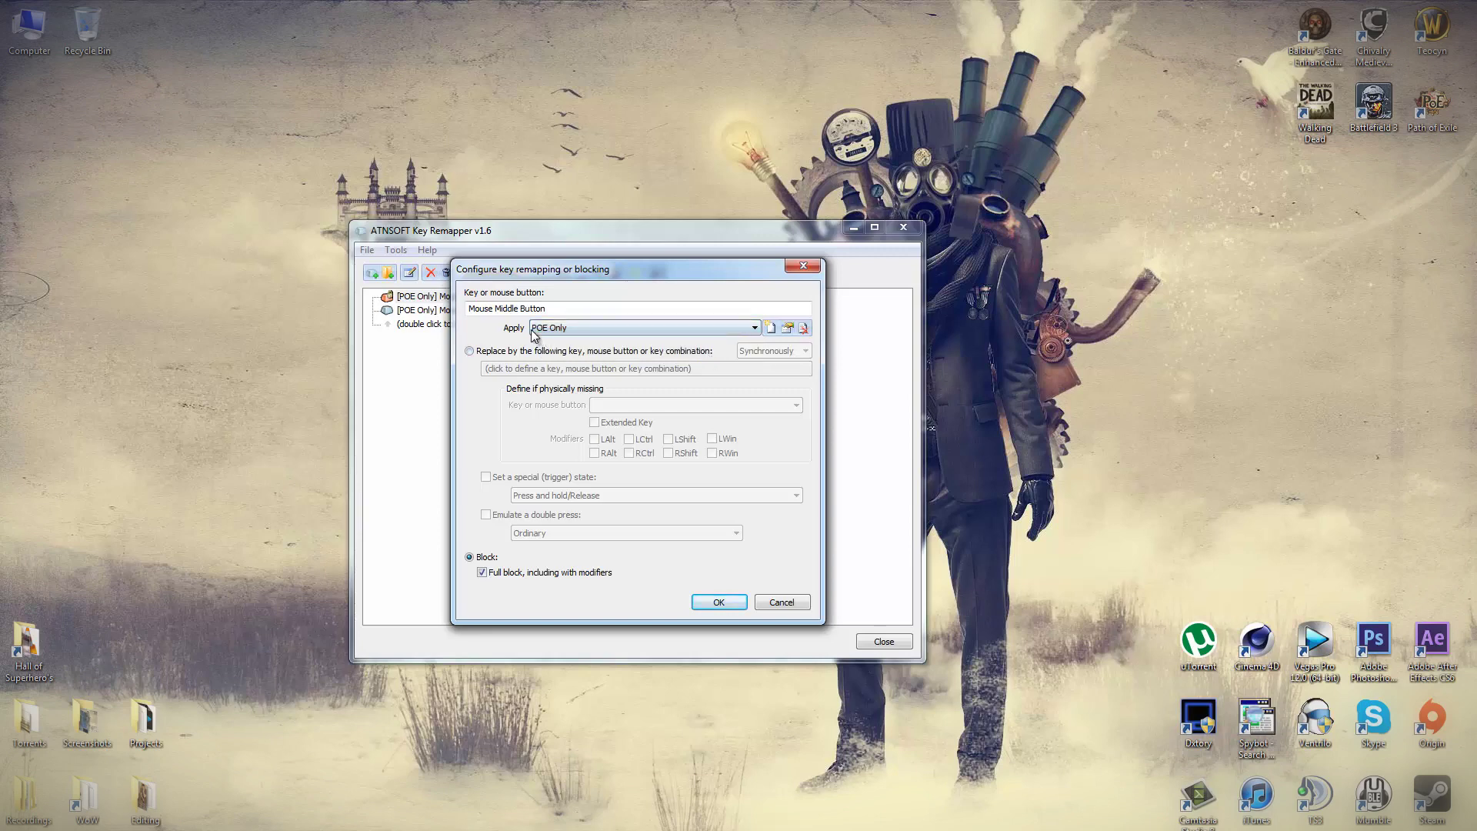
{"action": "left_click", "coordinate": [788, 328]}
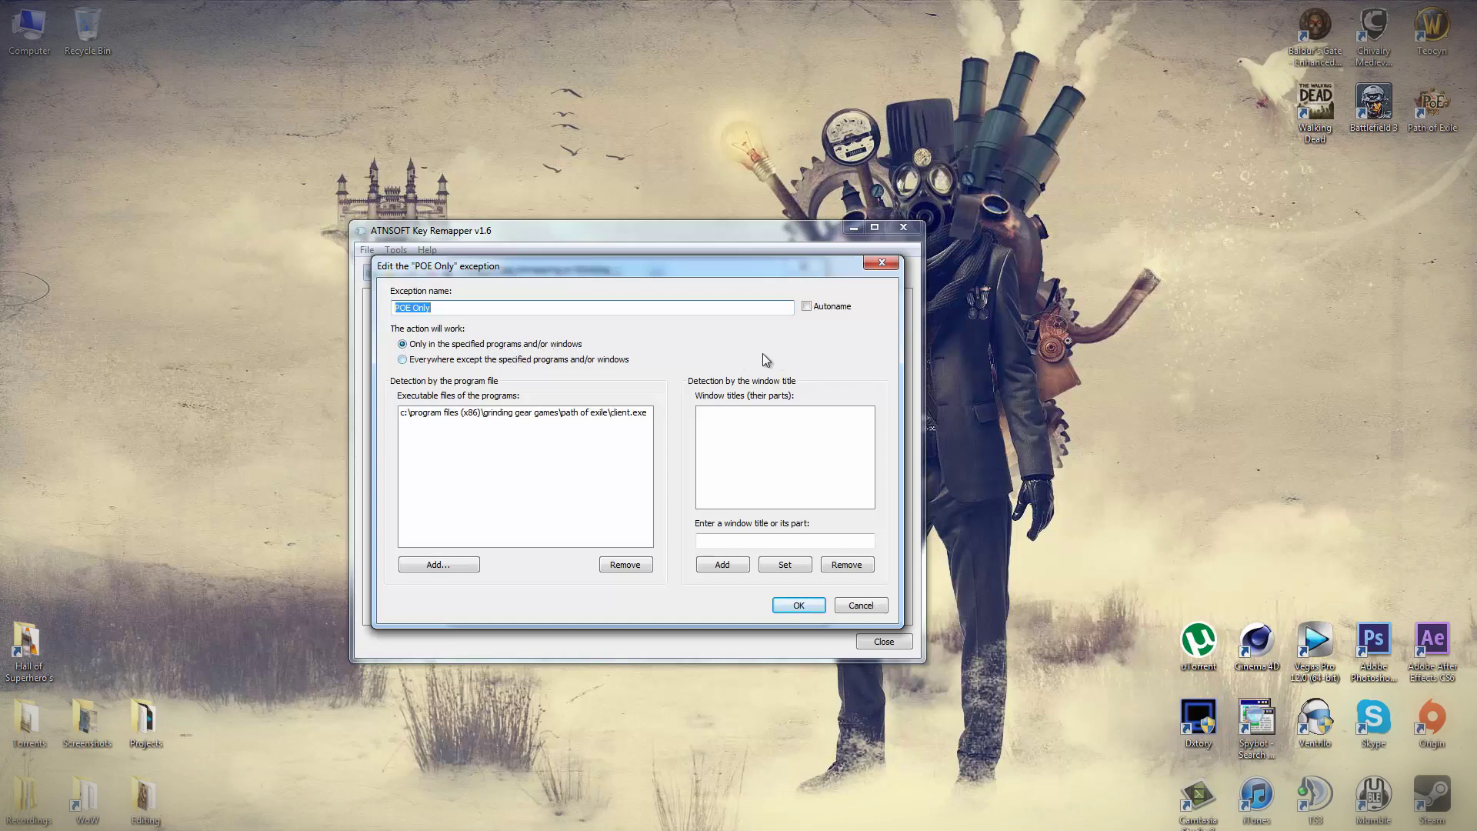
{"action": "left_click", "coordinate": [528, 463]}
{"action": "left_click", "coordinate": [477, 413]}
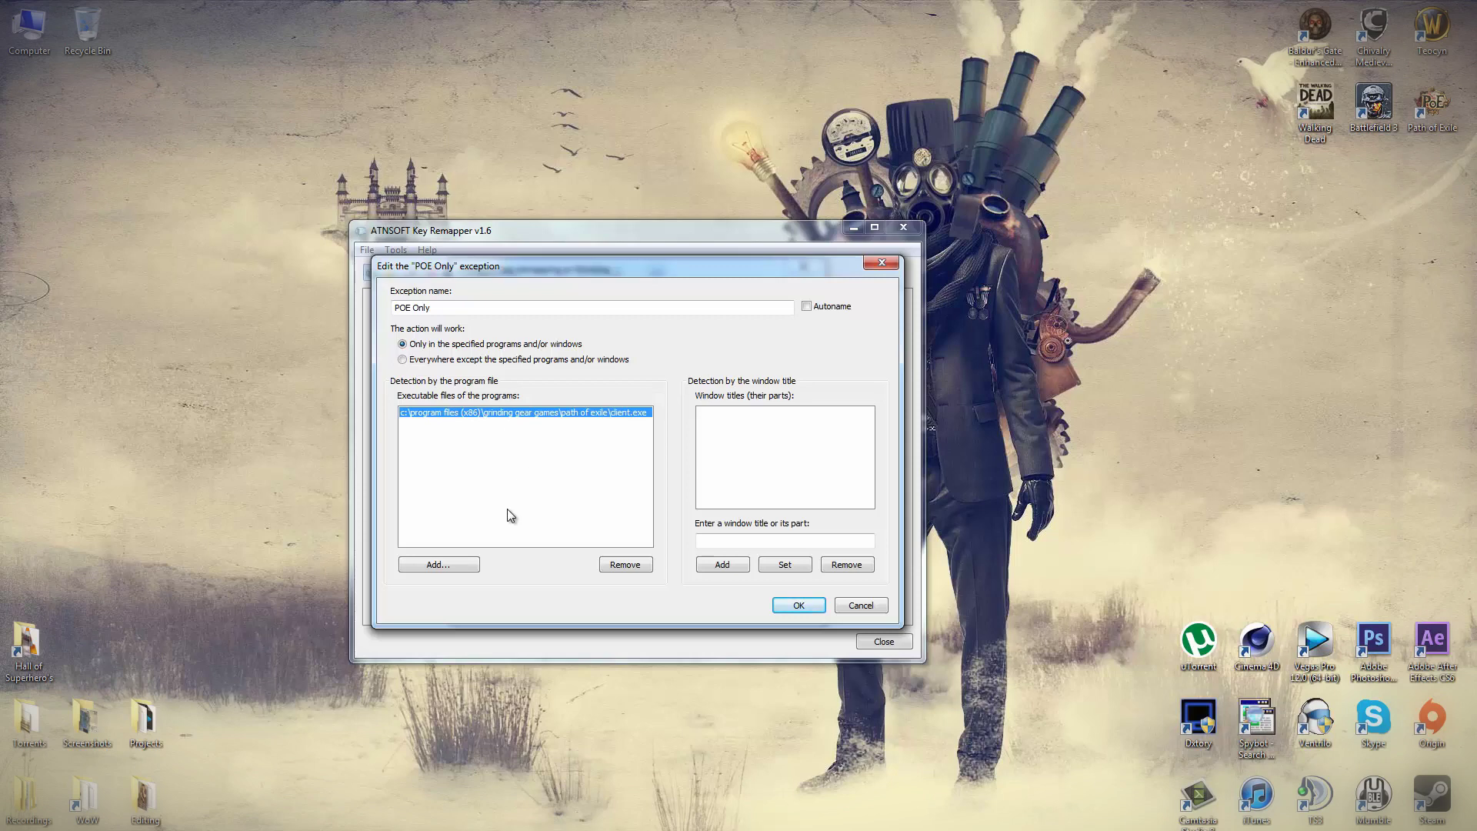
{"action": "left_click", "coordinate": [449, 568]}
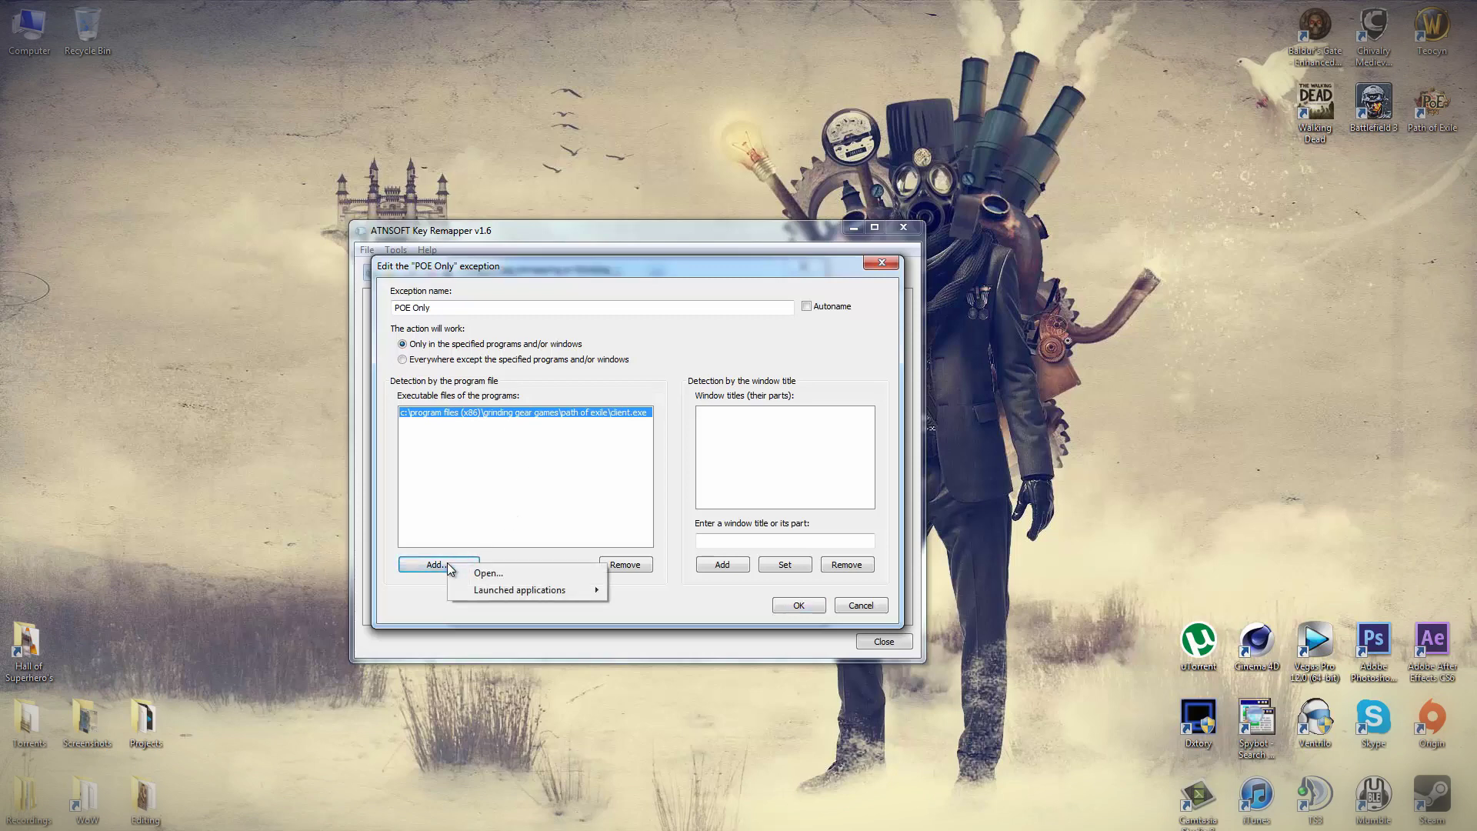
{"action": "mouse_move", "coordinate": [536, 591]}
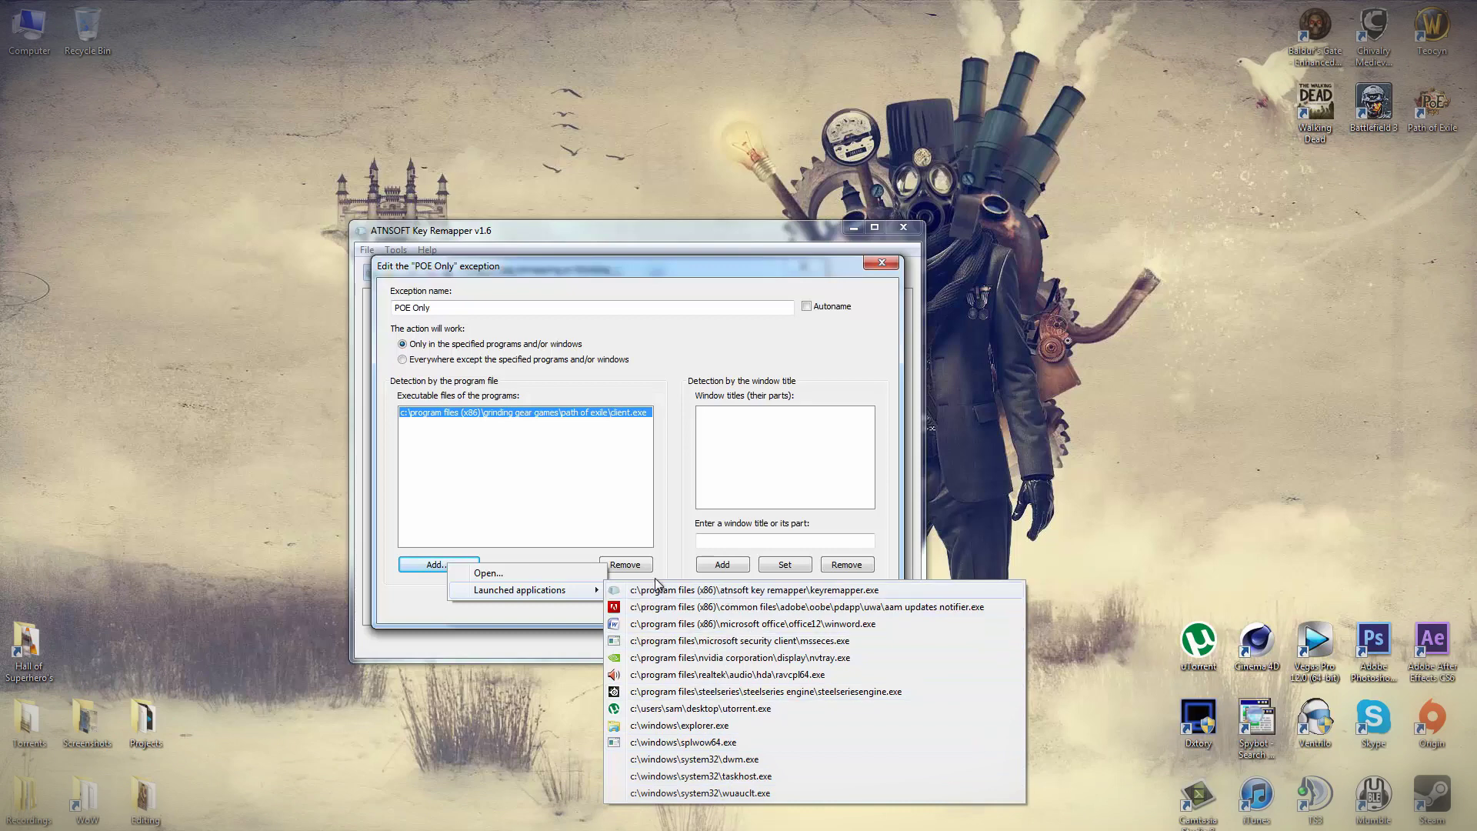
{"action": "left_click", "coordinate": [488, 573]}
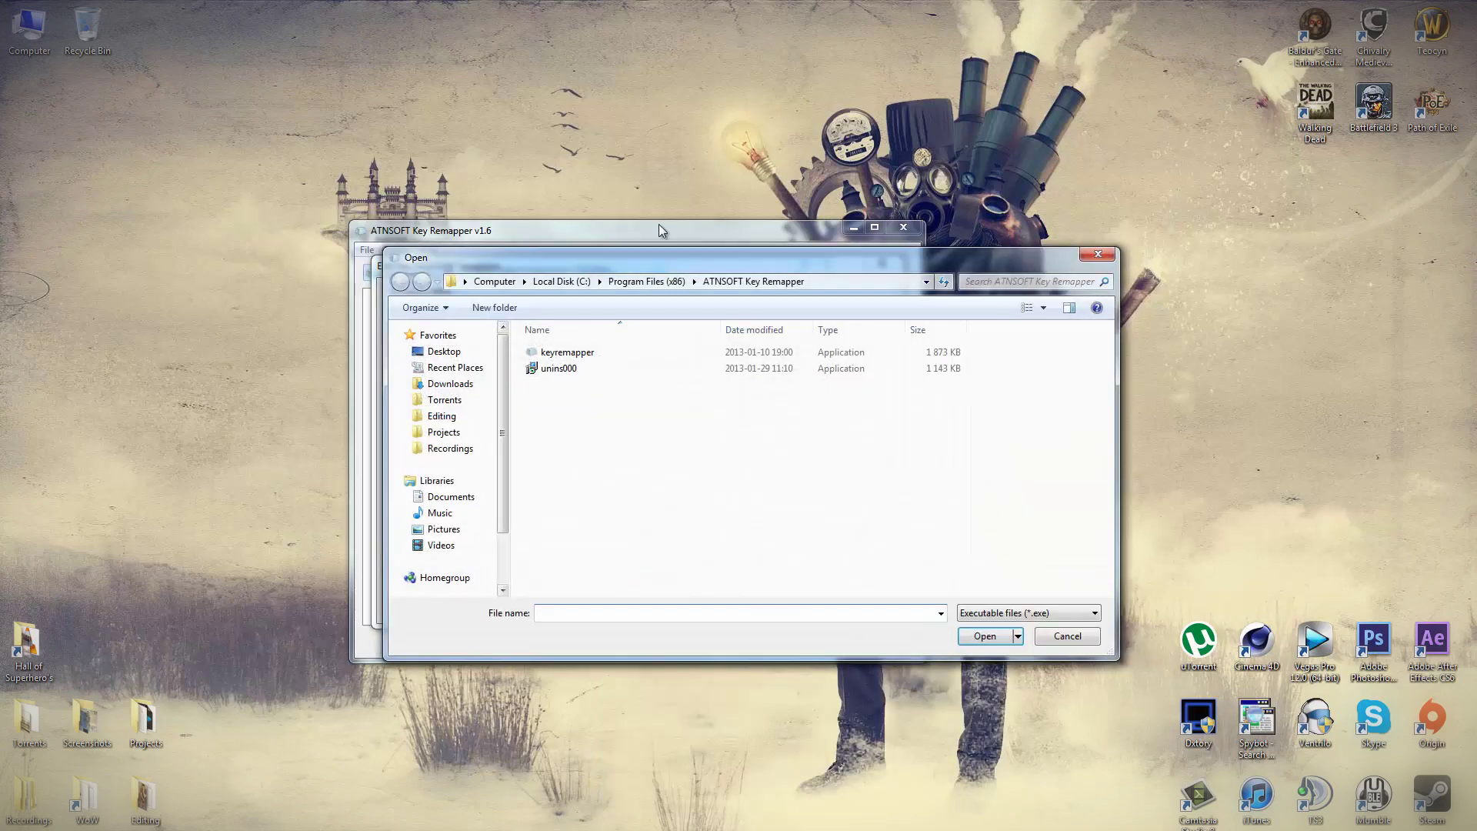
{"action": "left_click", "coordinate": [1076, 638]}
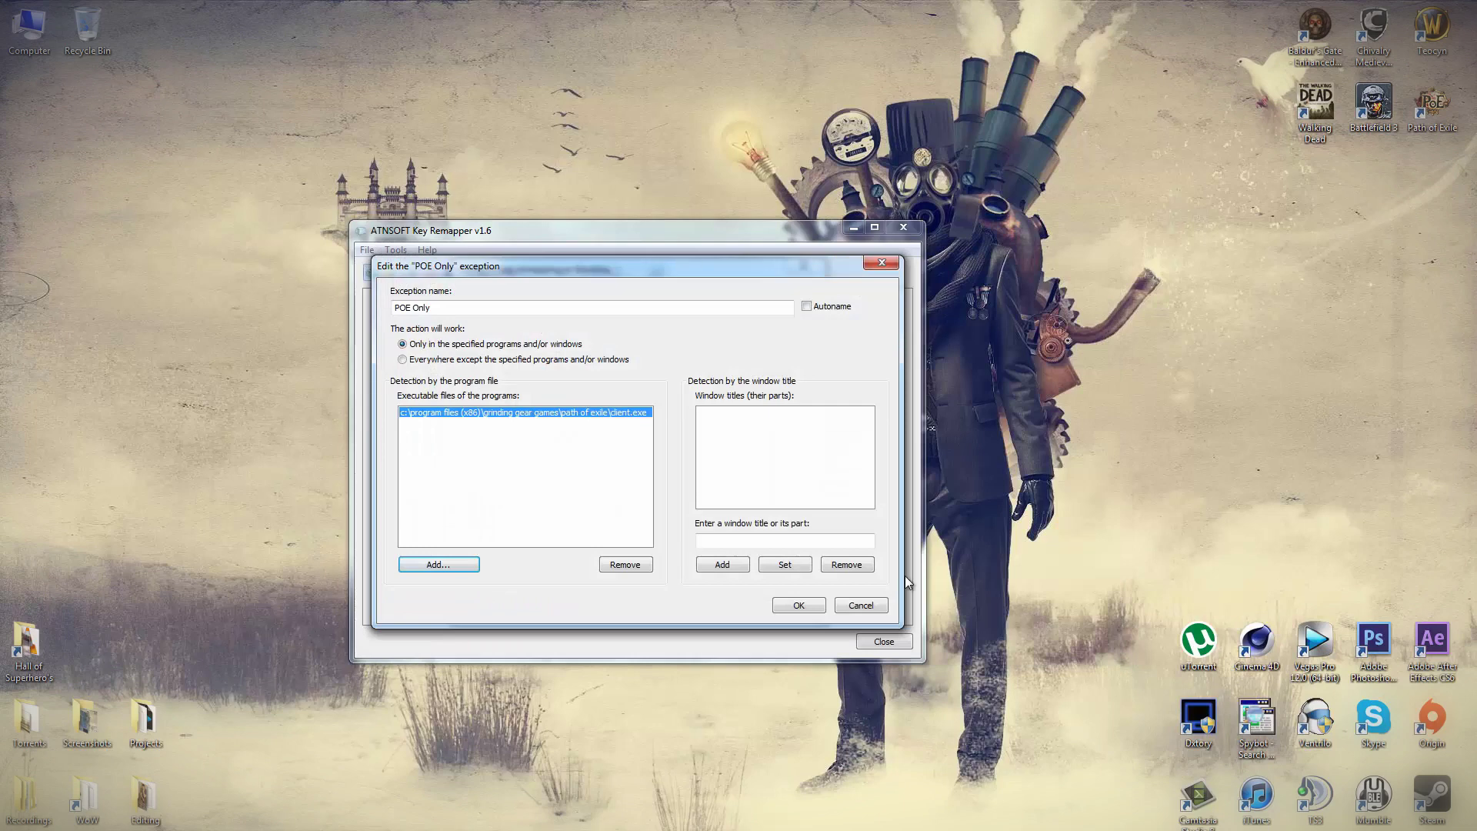
{"action": "left_click", "coordinate": [800, 606]}
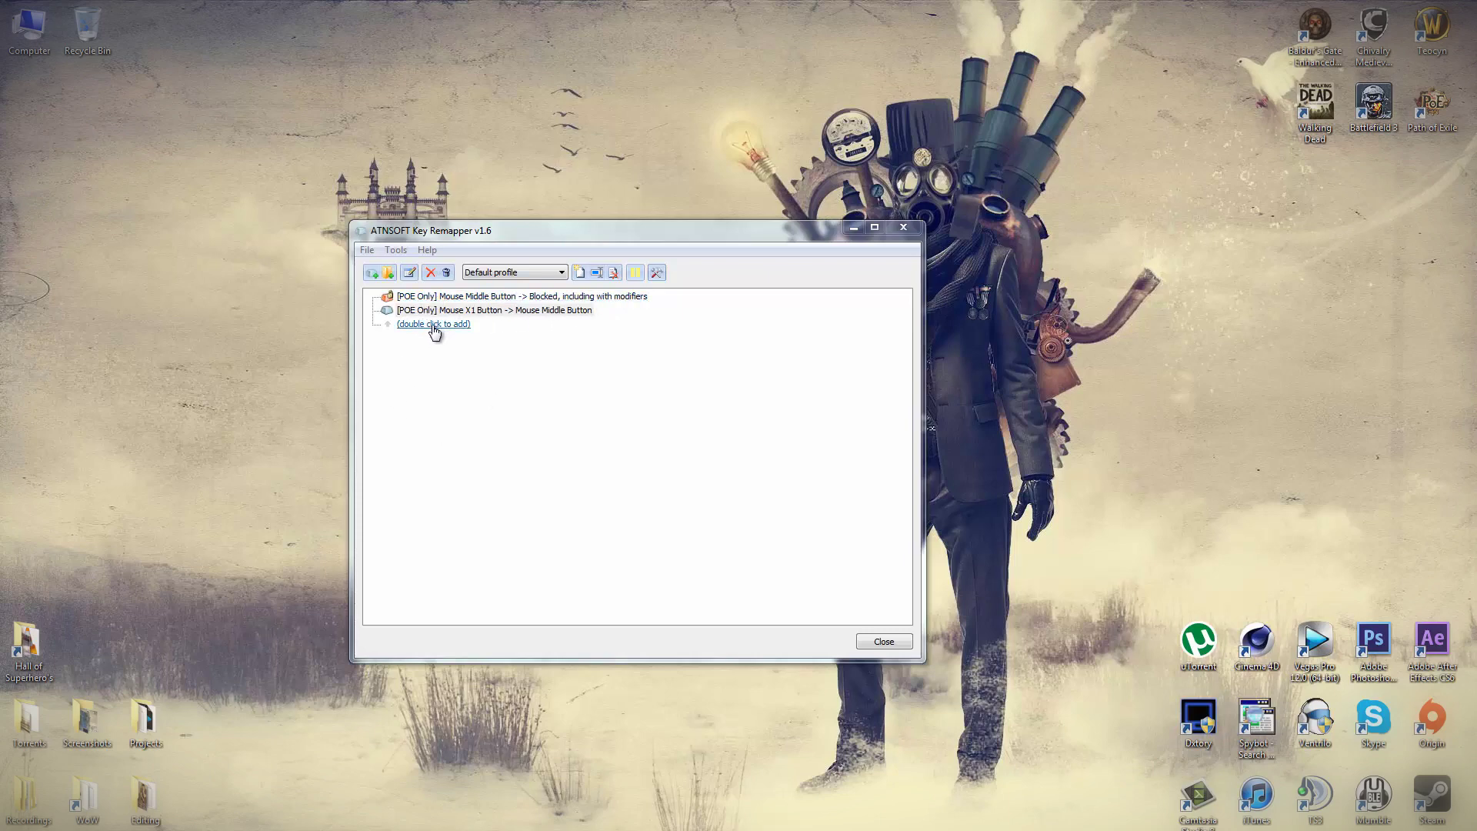
{"action": "double_click", "coordinate": [471, 311]}
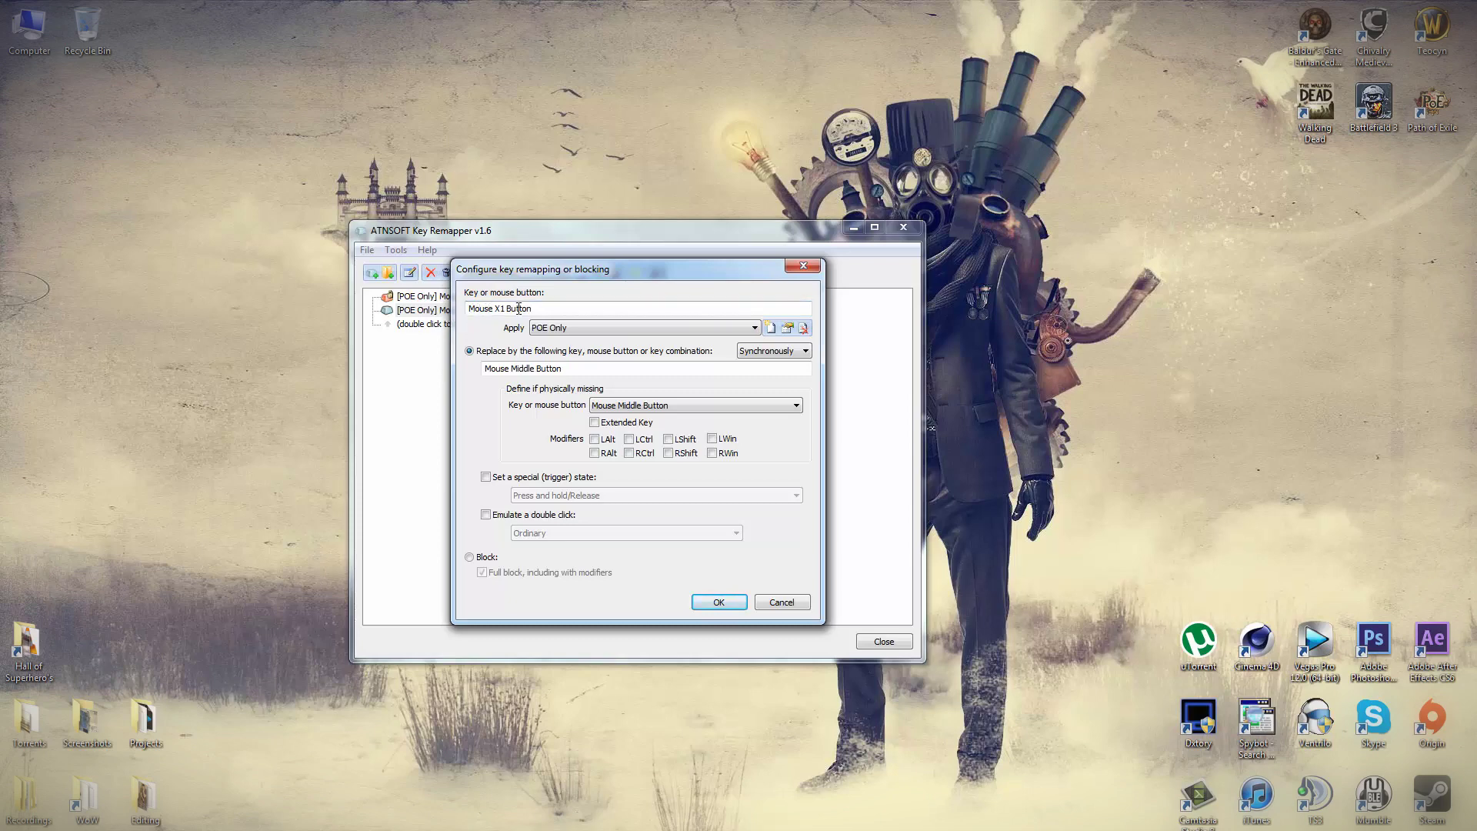
{"action": "left_click", "coordinate": [587, 329]}
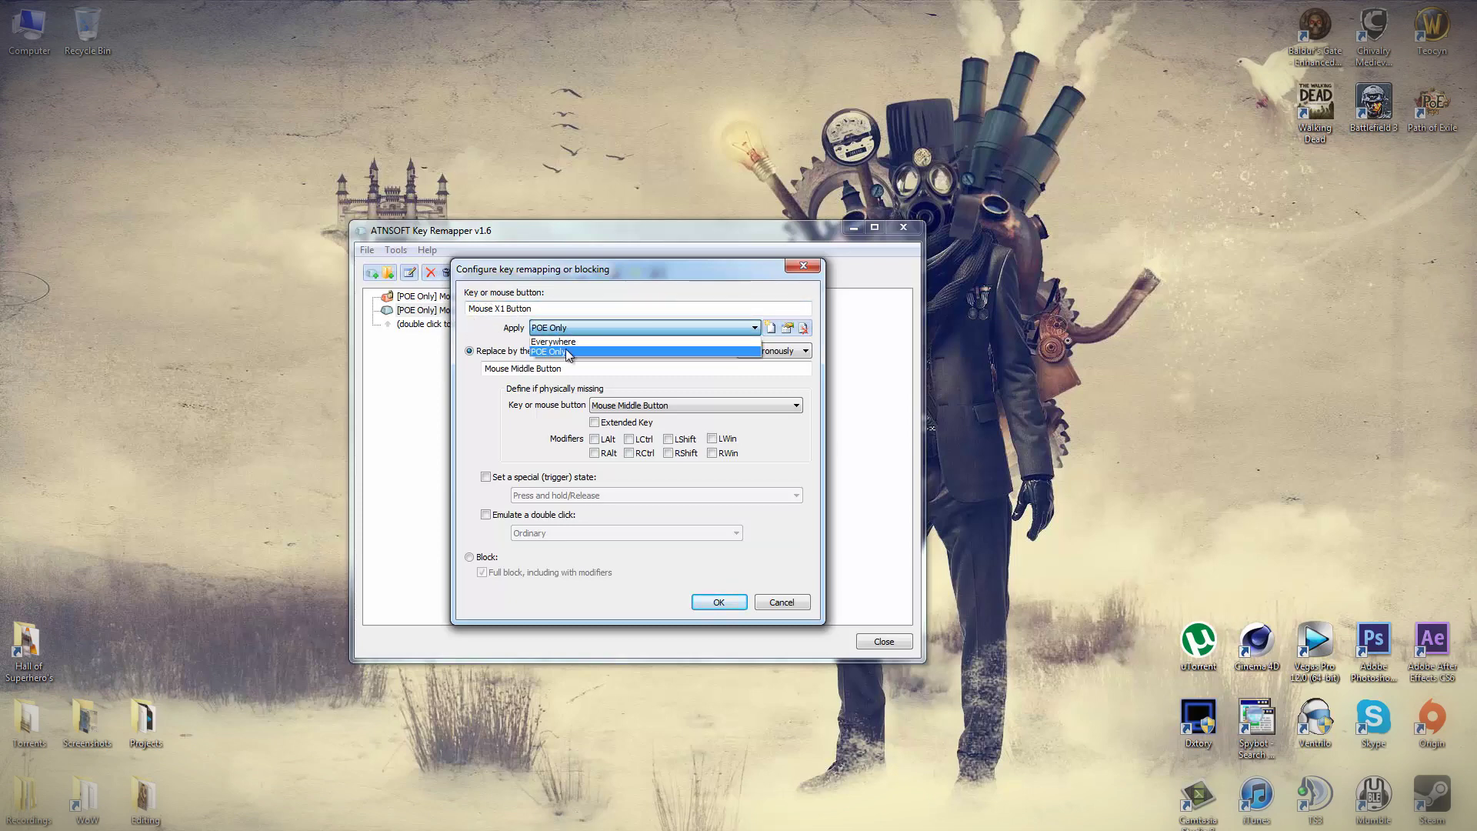
{"action": "left_click", "coordinate": [567, 352]}
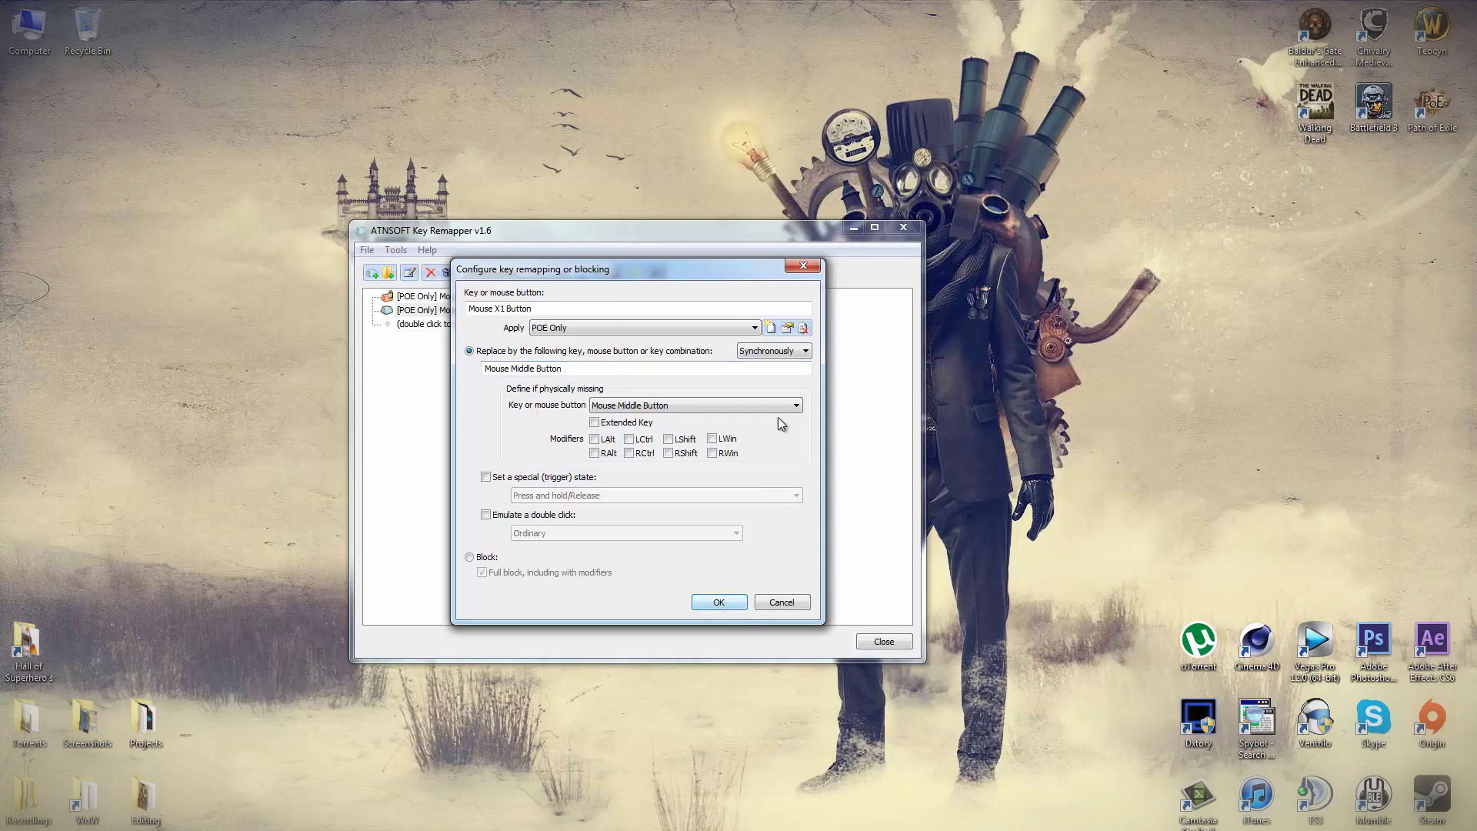
{"action": "left_click", "coordinate": [777, 353]}
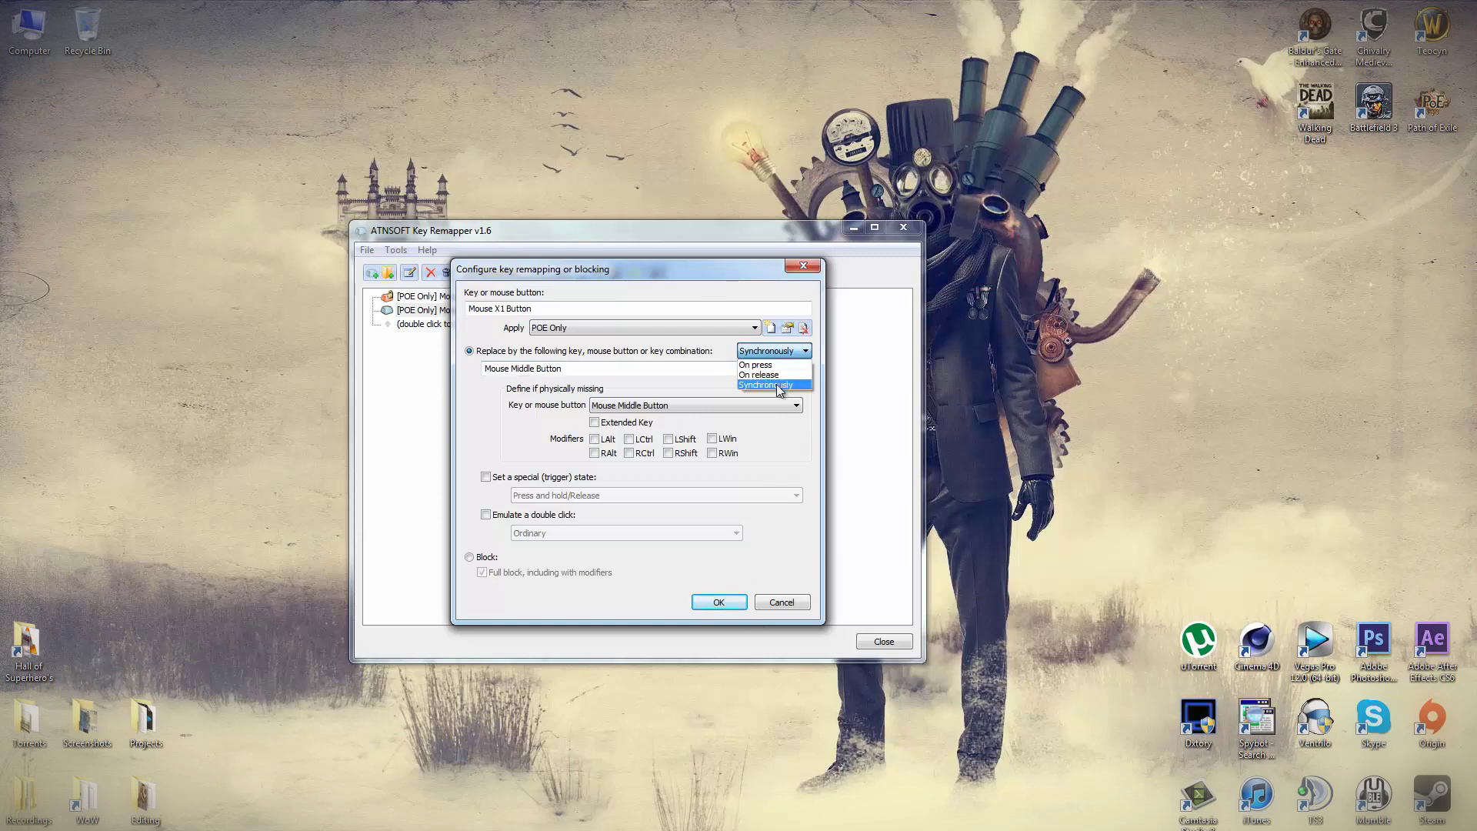
{"action": "left_click", "coordinate": [779, 384]}
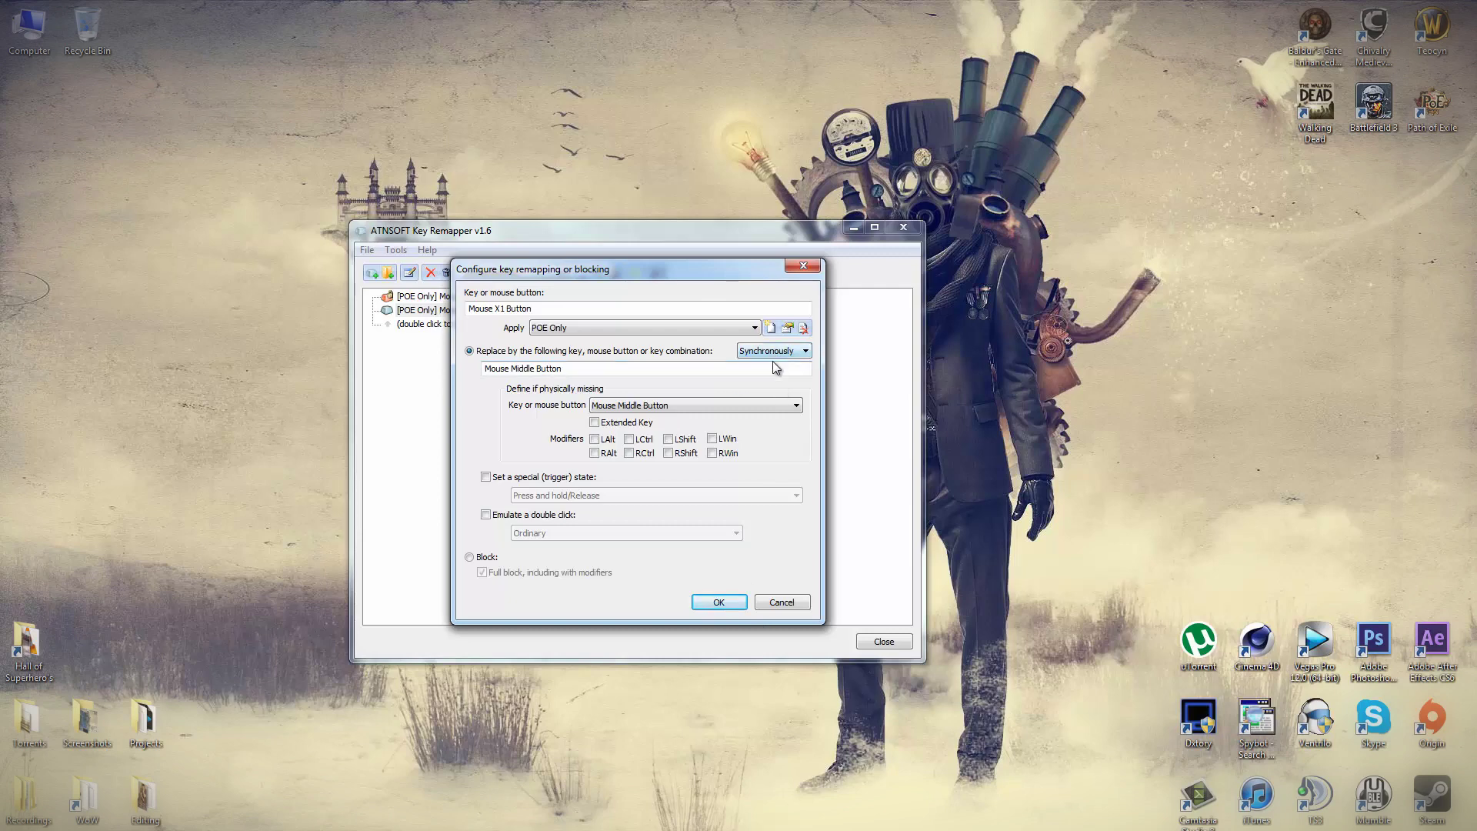
{"action": "left_click", "coordinate": [725, 601]}
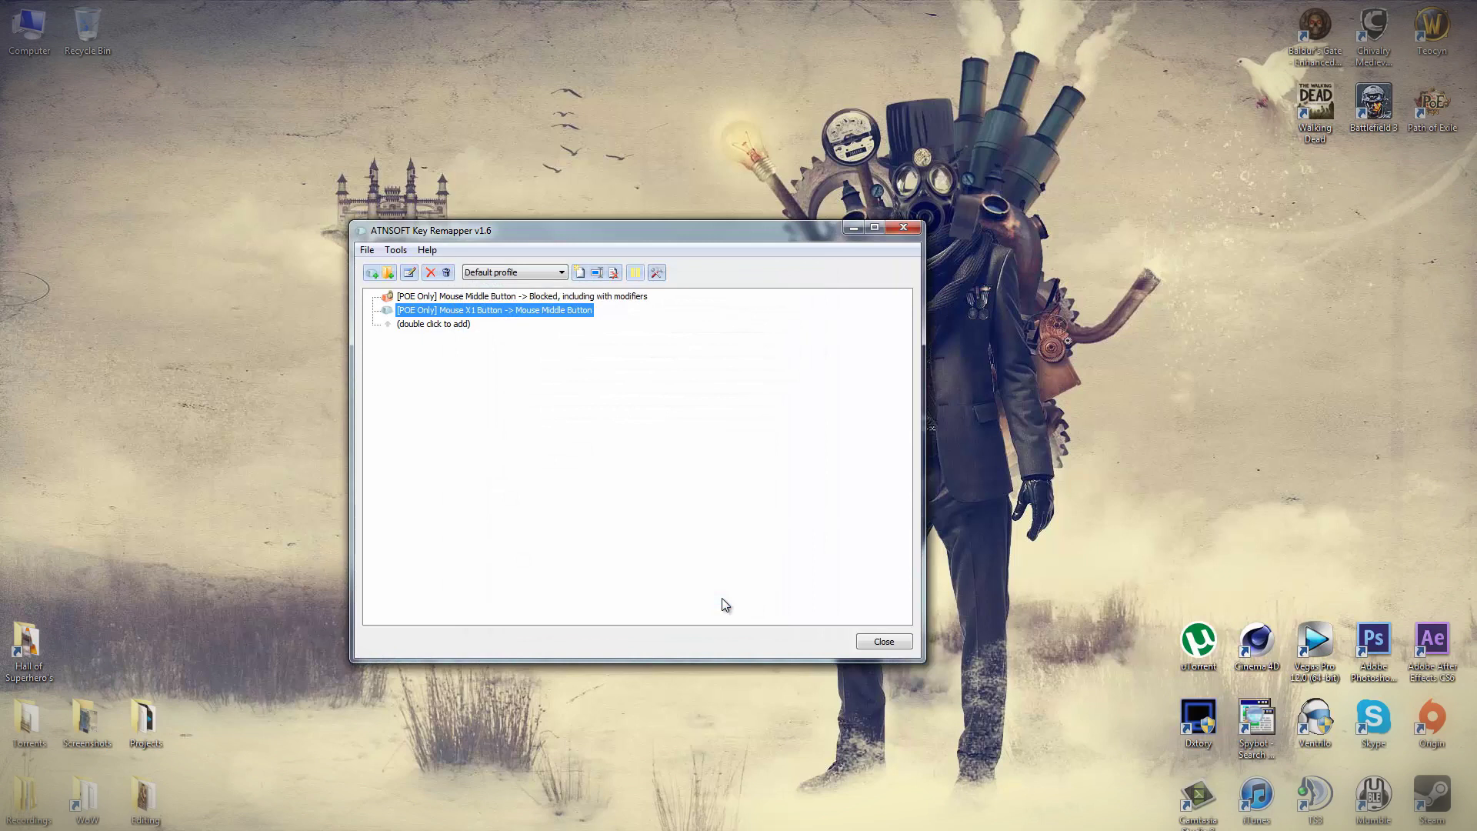